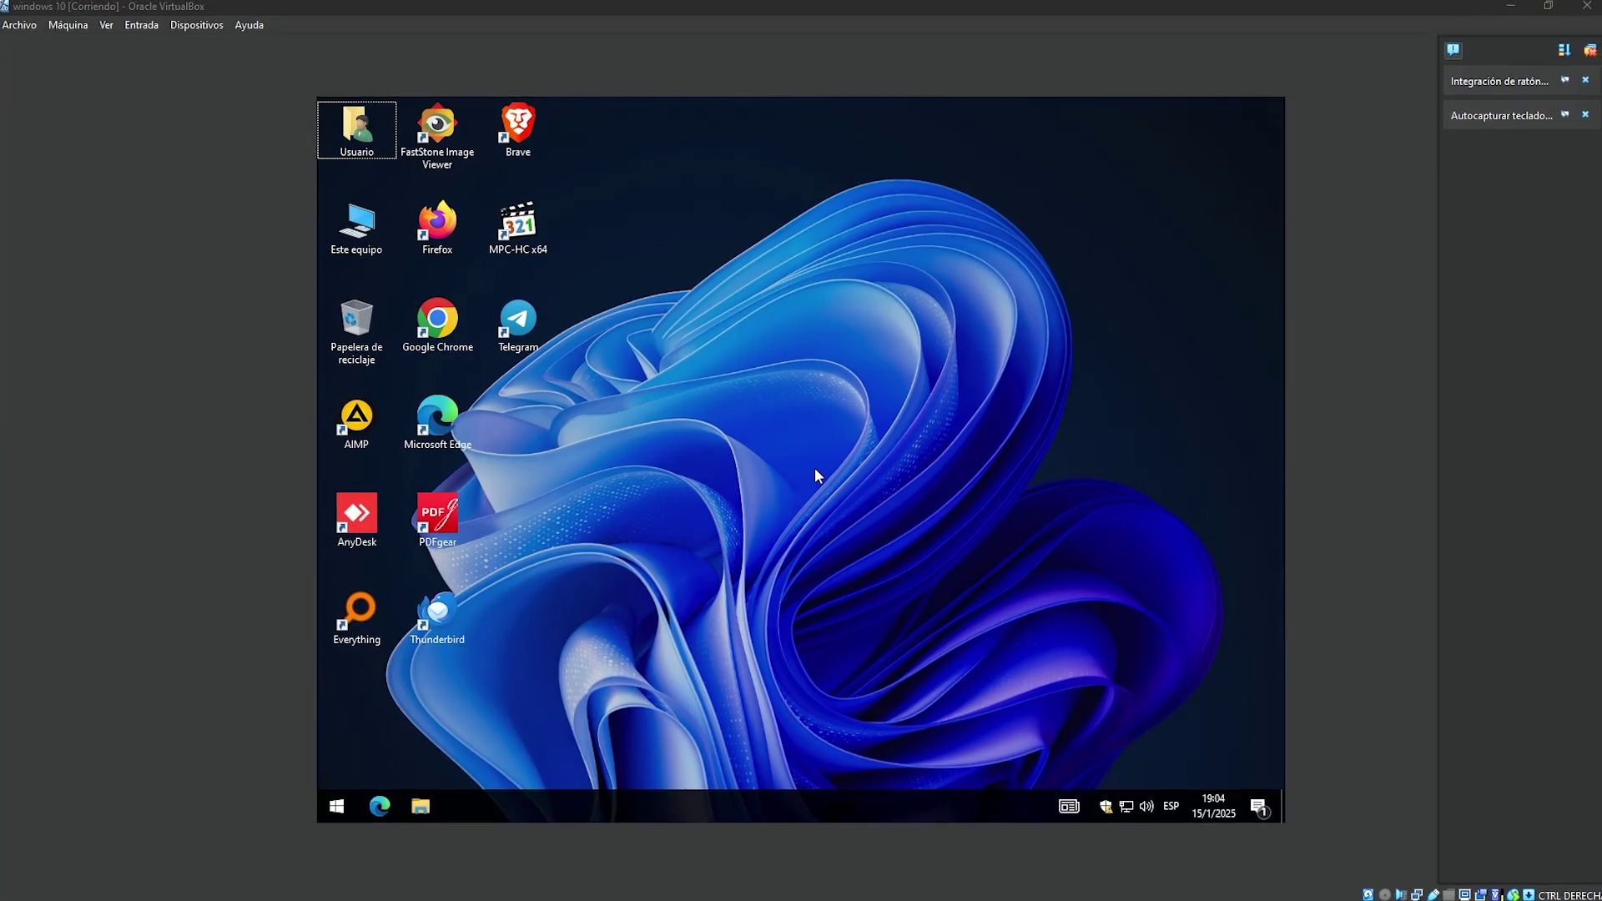
# Step: Shut down Windows 10 inside the virtual machine
pyautogui.click(340, 803)
pyautogui.click(342, 767)
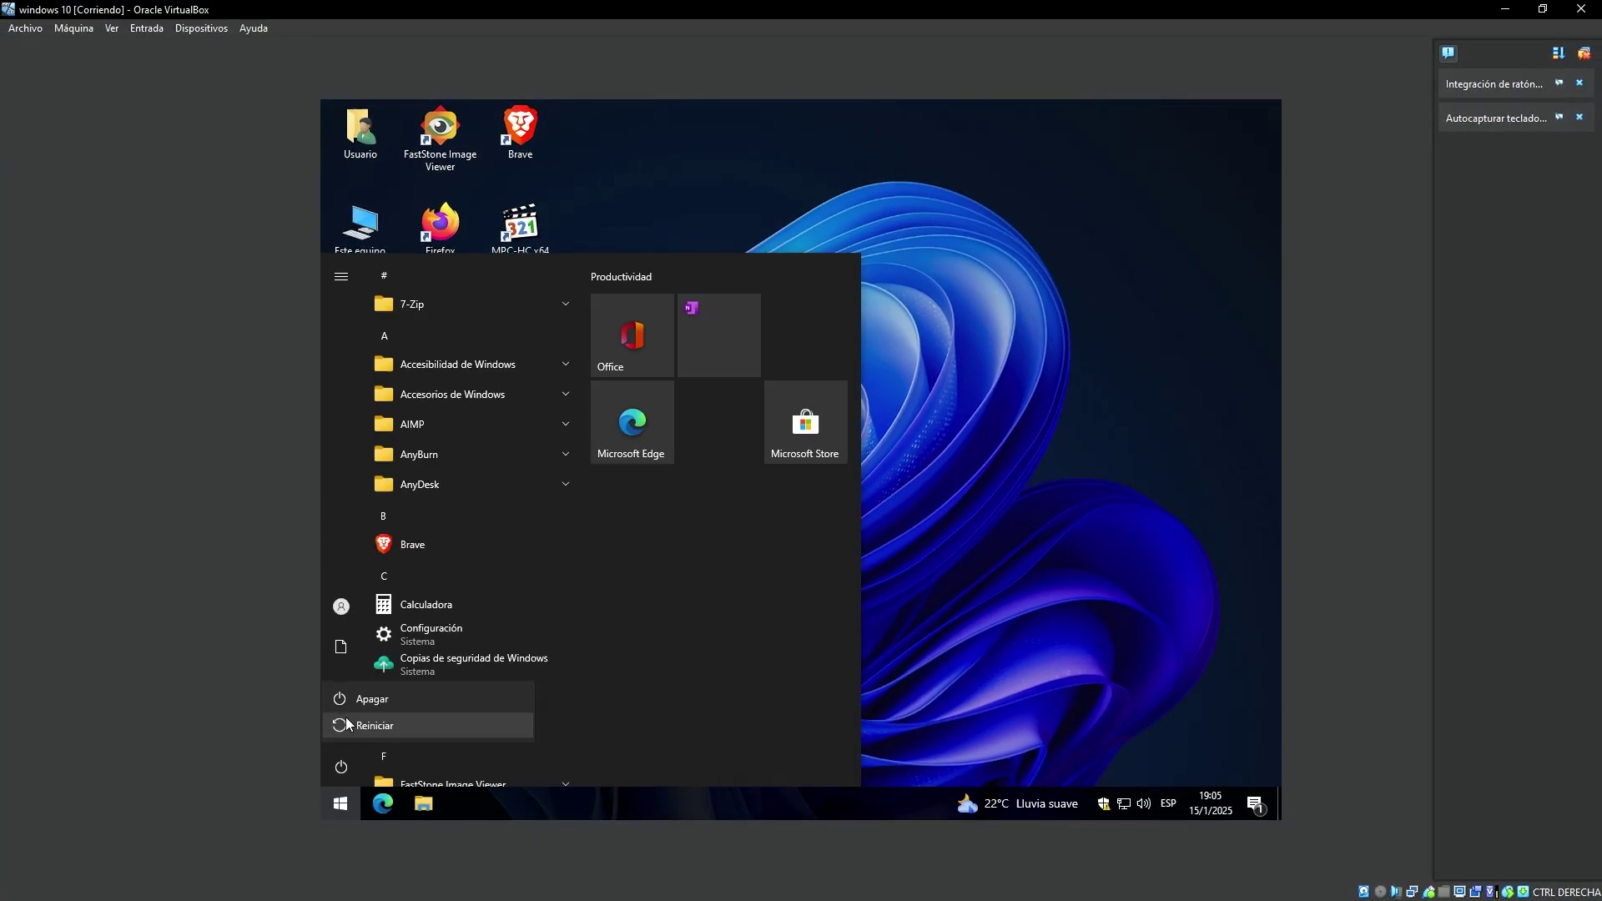
pyautogui.click(344, 698)
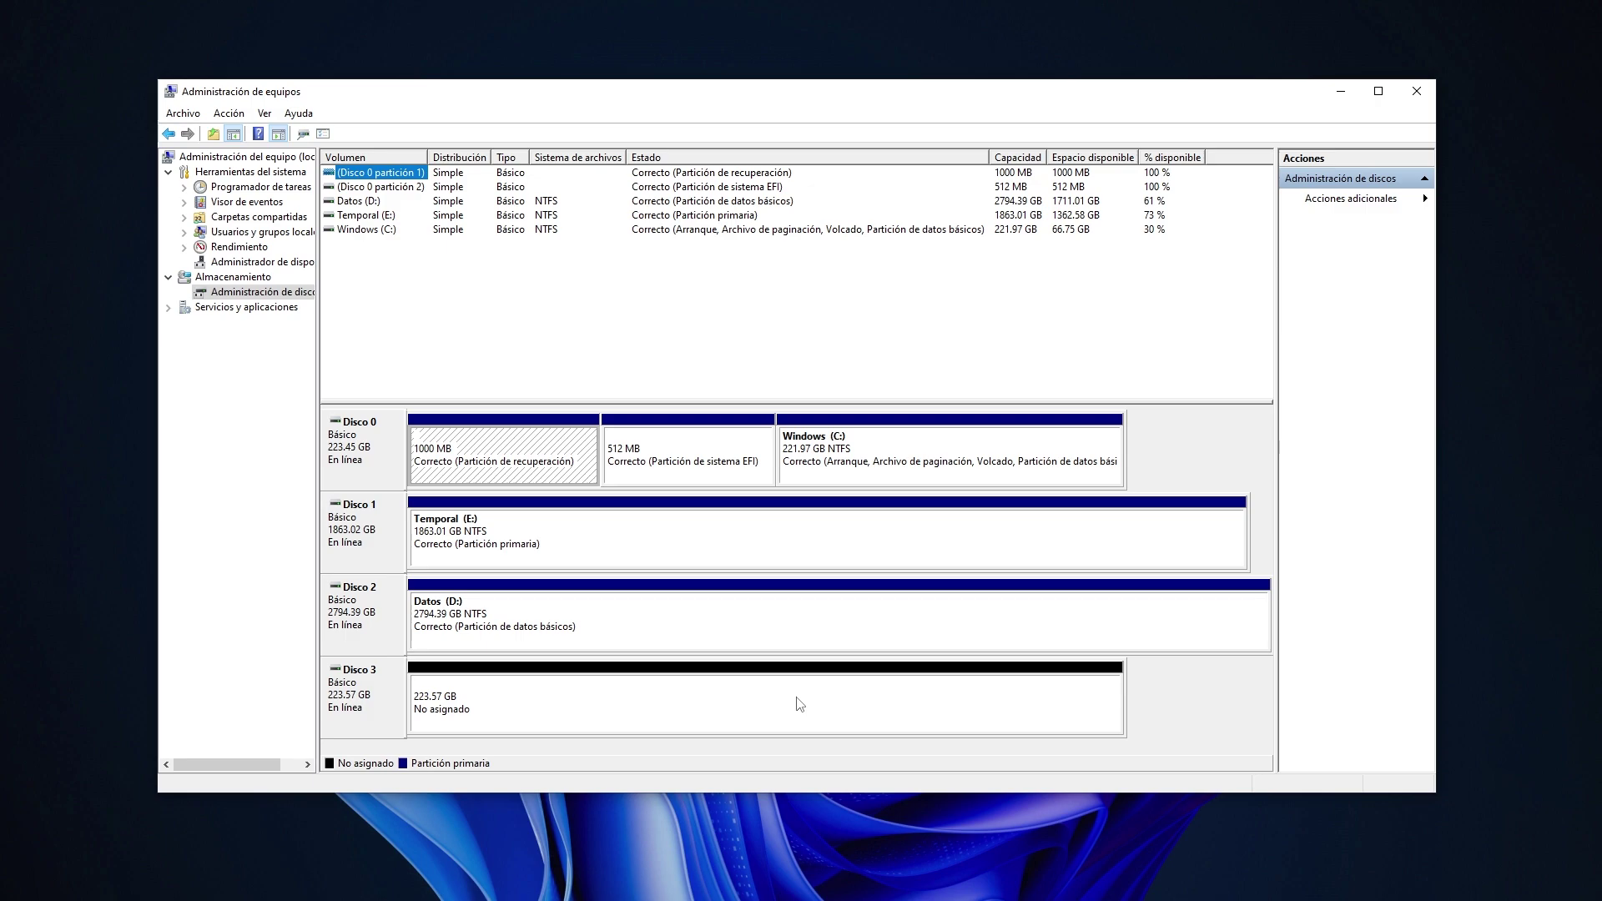
# Step: Switch to DiskGenius and open the virtual disk file windows 10-disk001.vdi from the windows 10 virtual machine folder
pyautogui.click(382, 711)
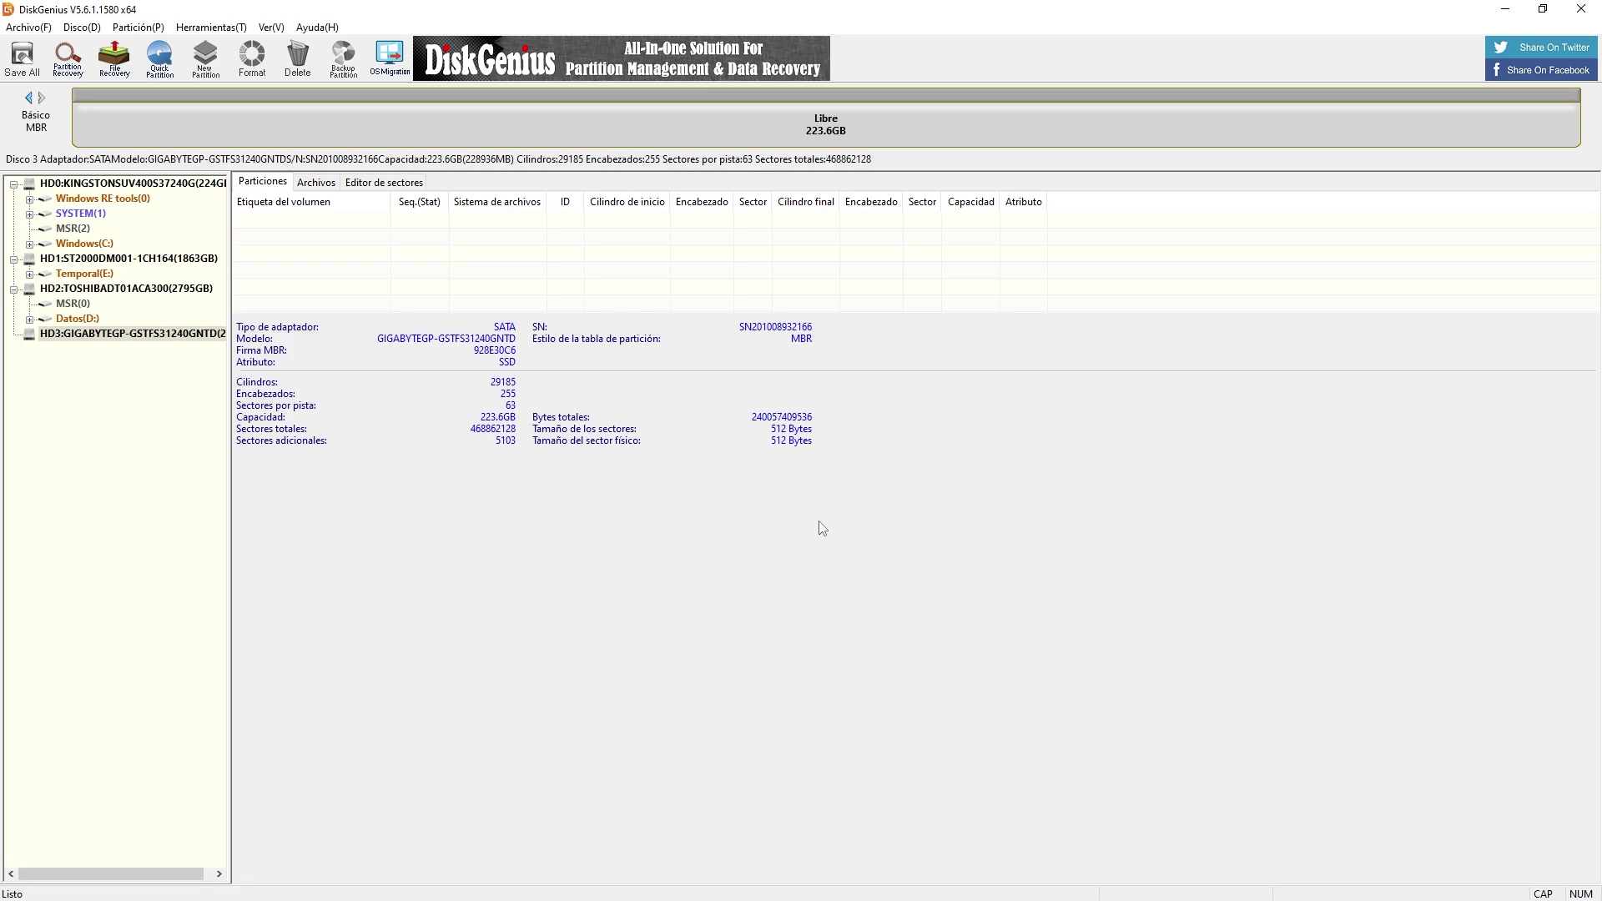
pyautogui.click(89, 29)
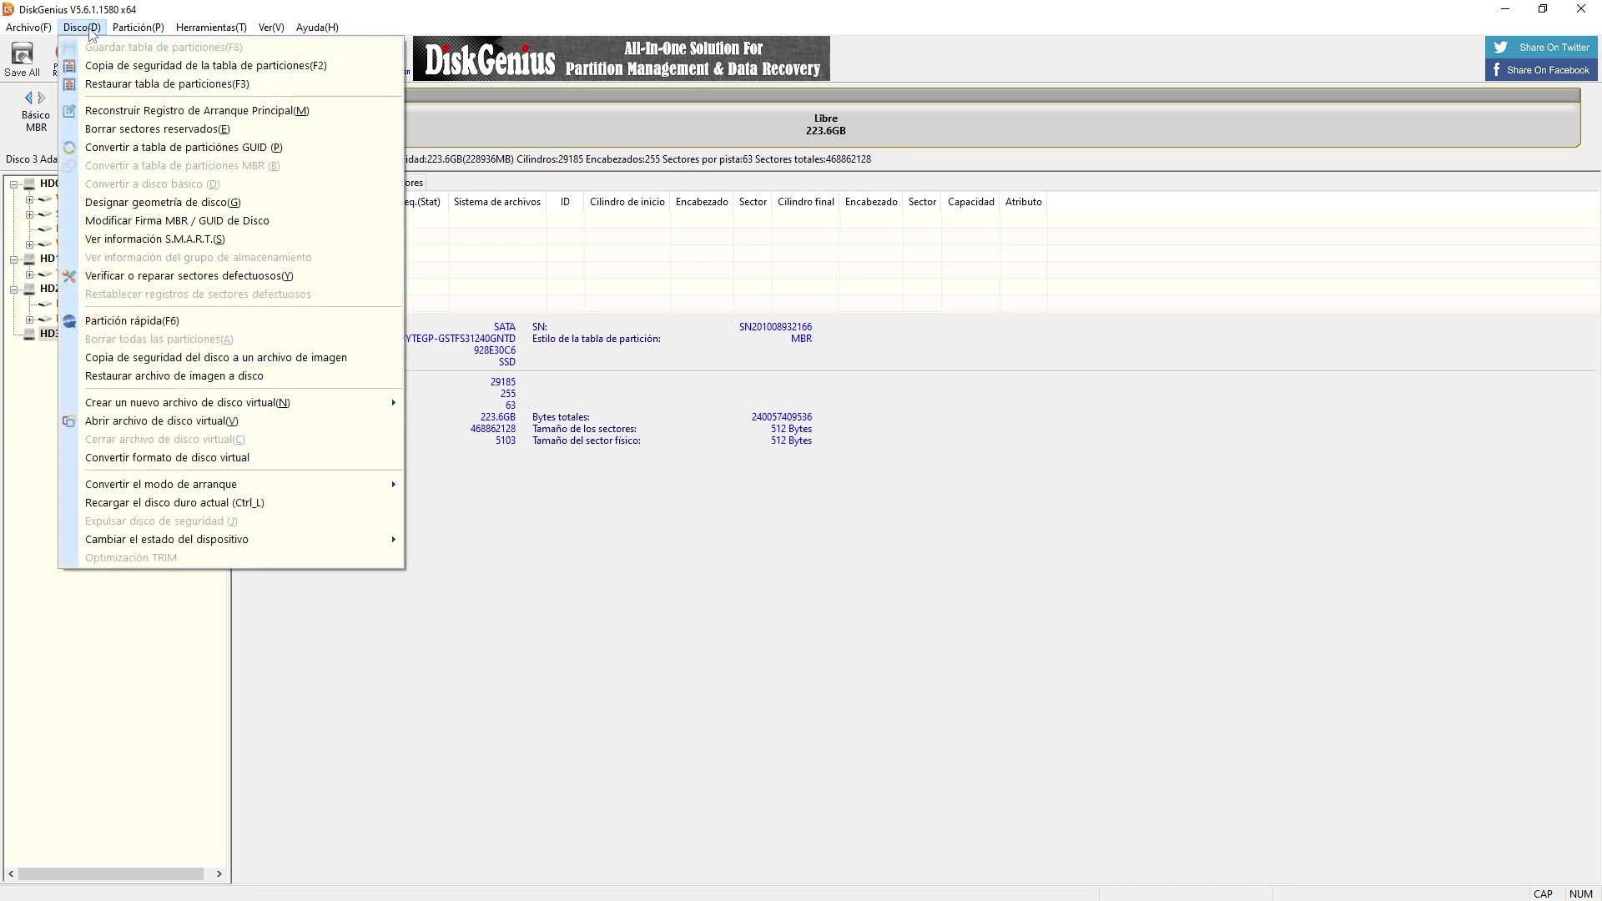
pyautogui.click(224, 427)
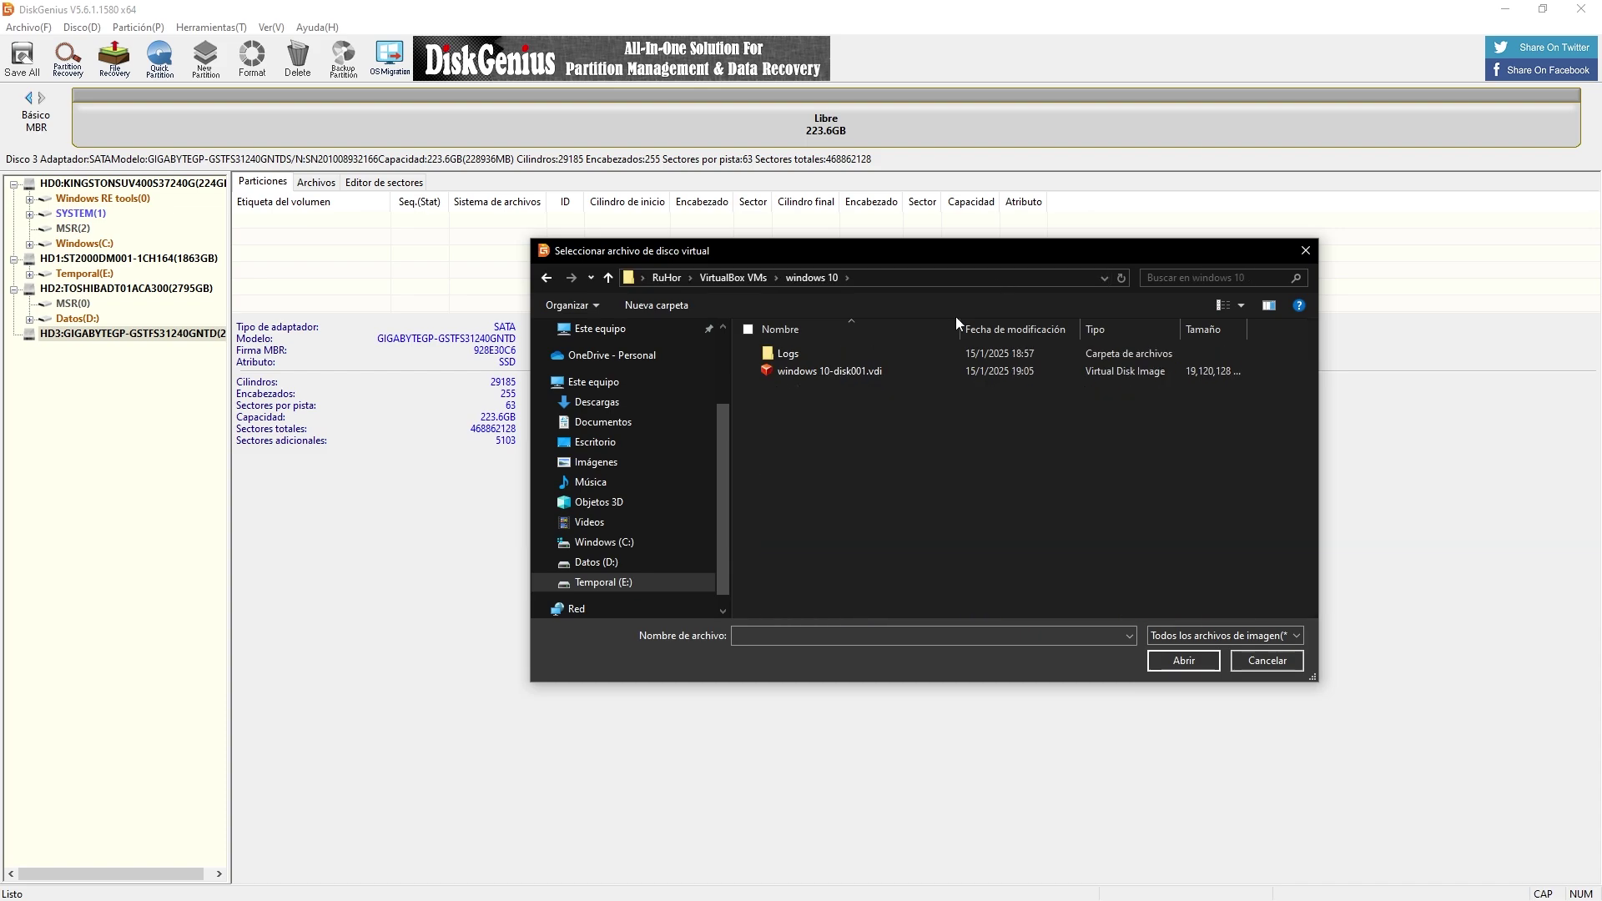
pyautogui.click(890, 370)
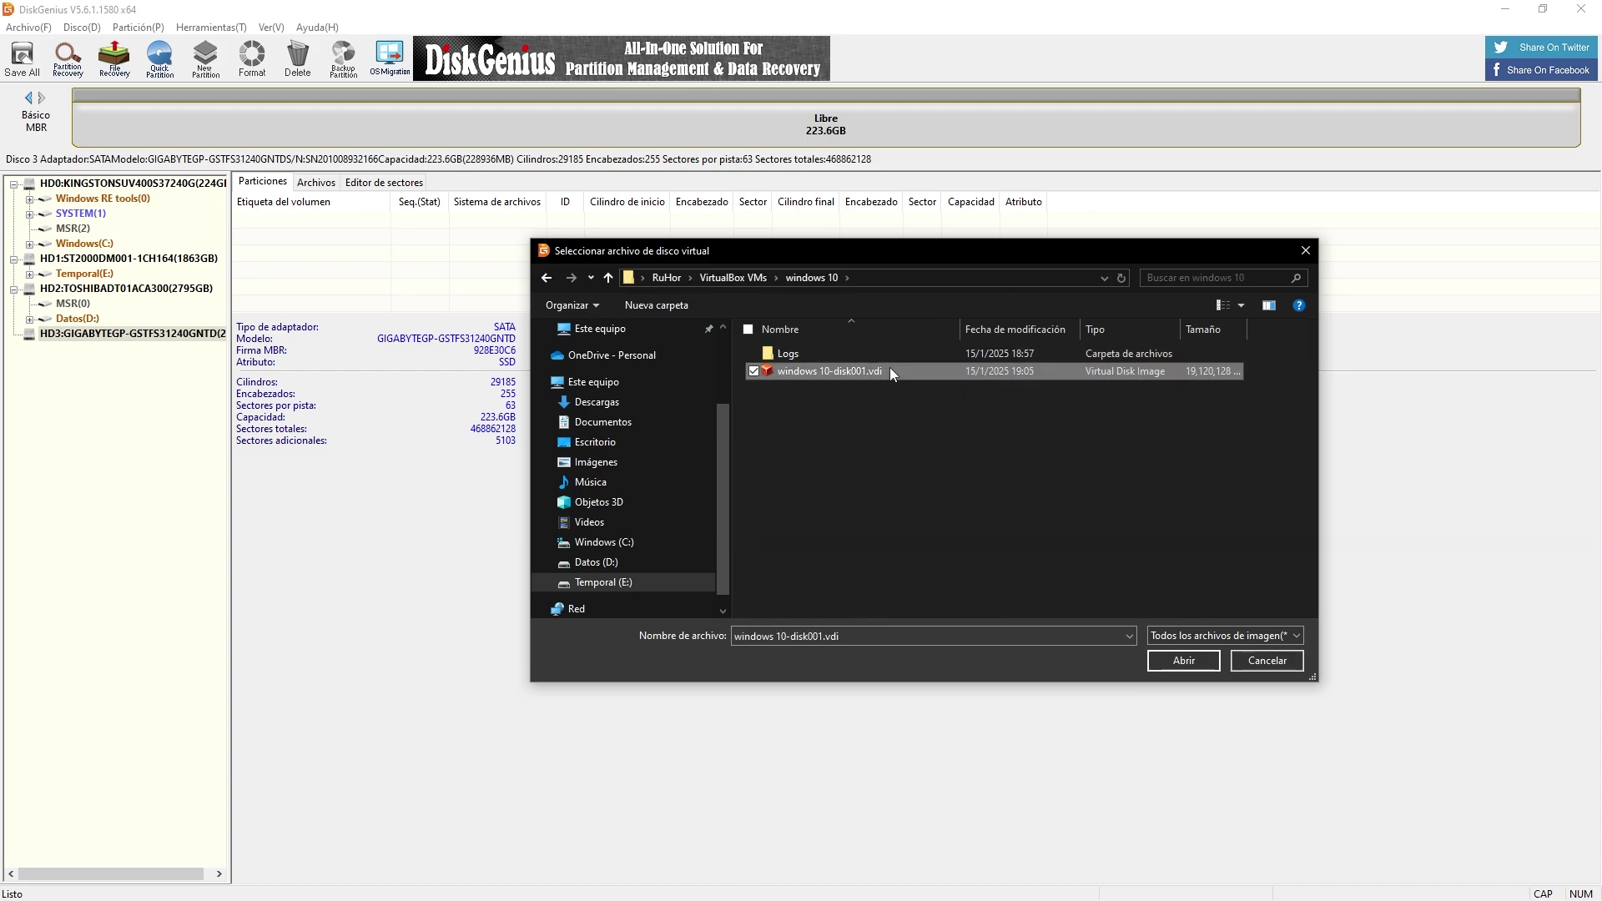
pyautogui.click(1183, 661)
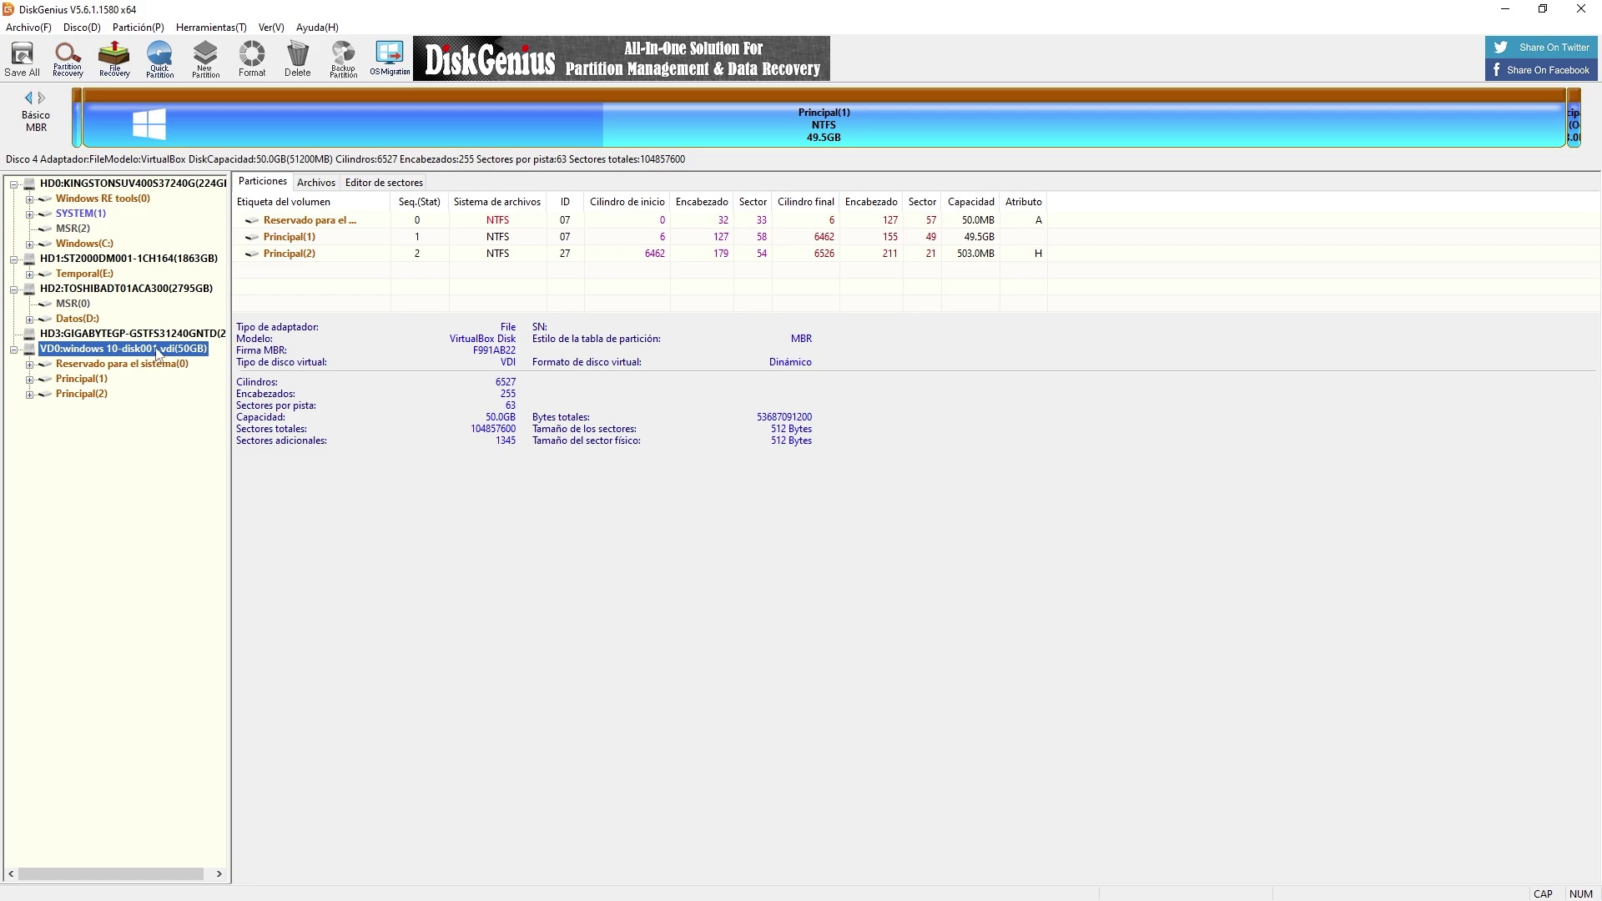
# Step: Set up a disk clone with windows 10-disk001.vdi as the source and the empty 223.6 GB GIGABYTE disk HD3 as the destination
pyautogui.click(139, 367)
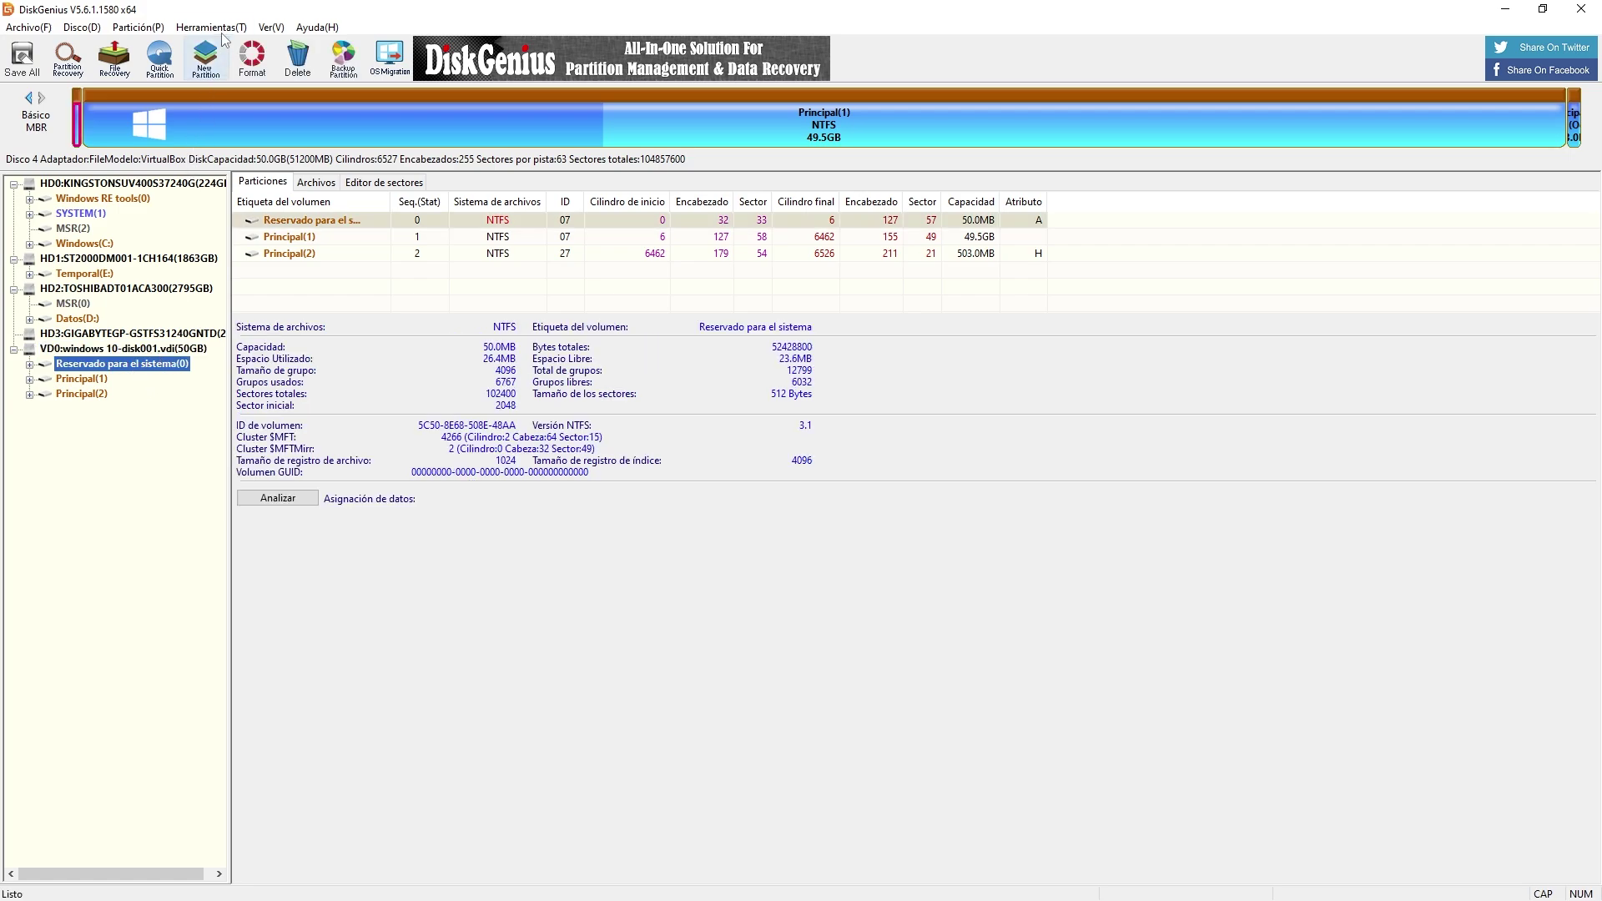
pyautogui.click(222, 29)
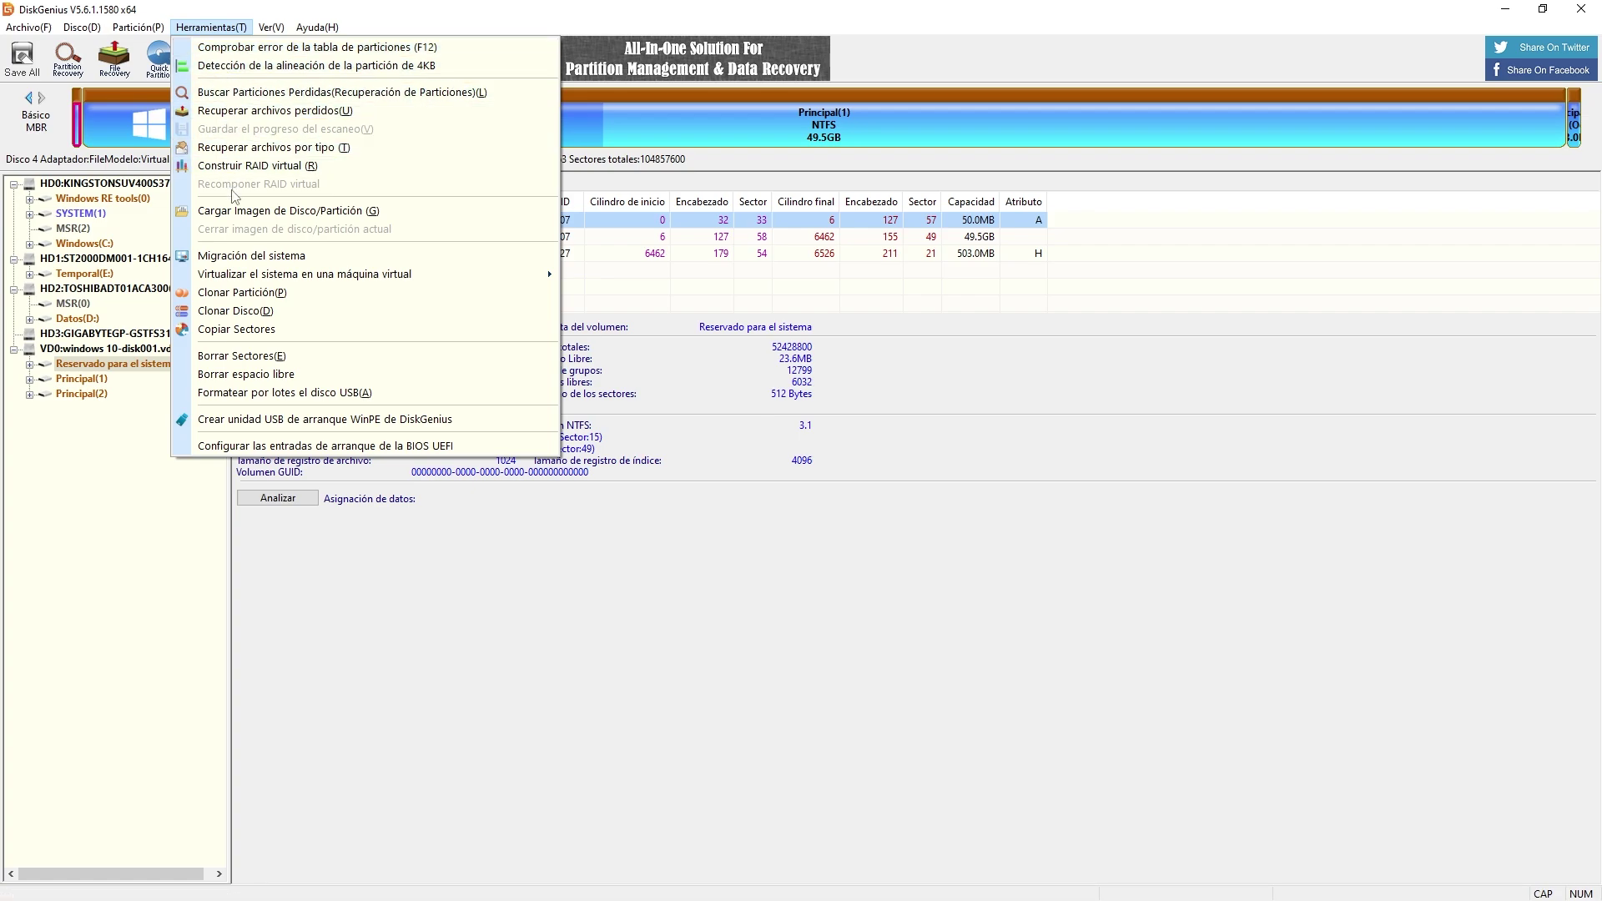
pyautogui.click(255, 310)
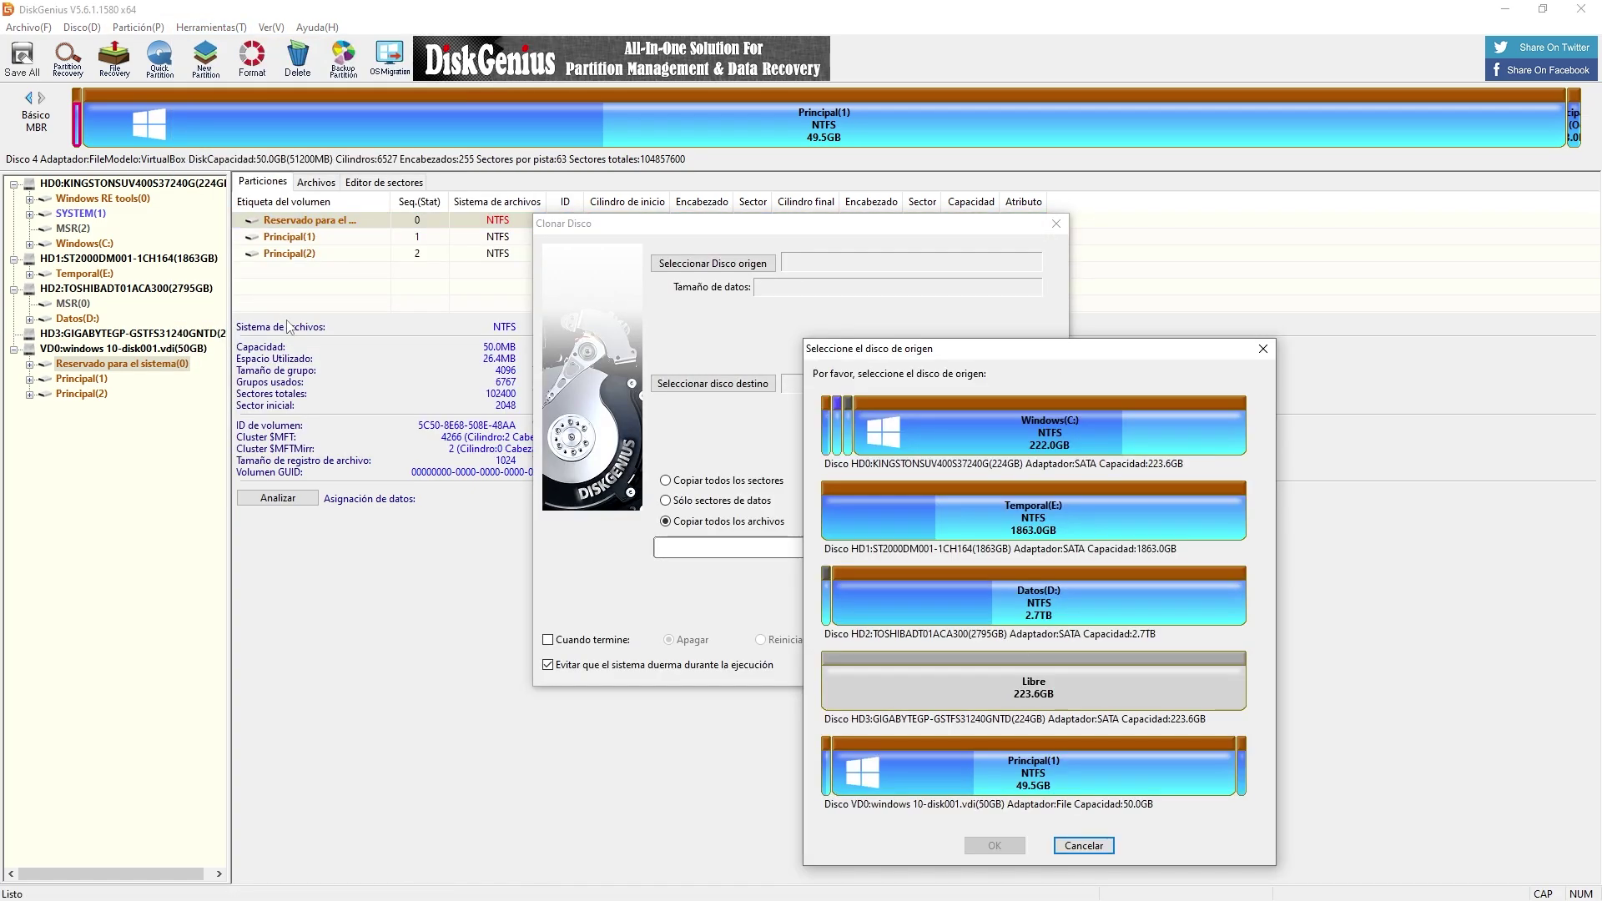
pyautogui.click(879, 762)
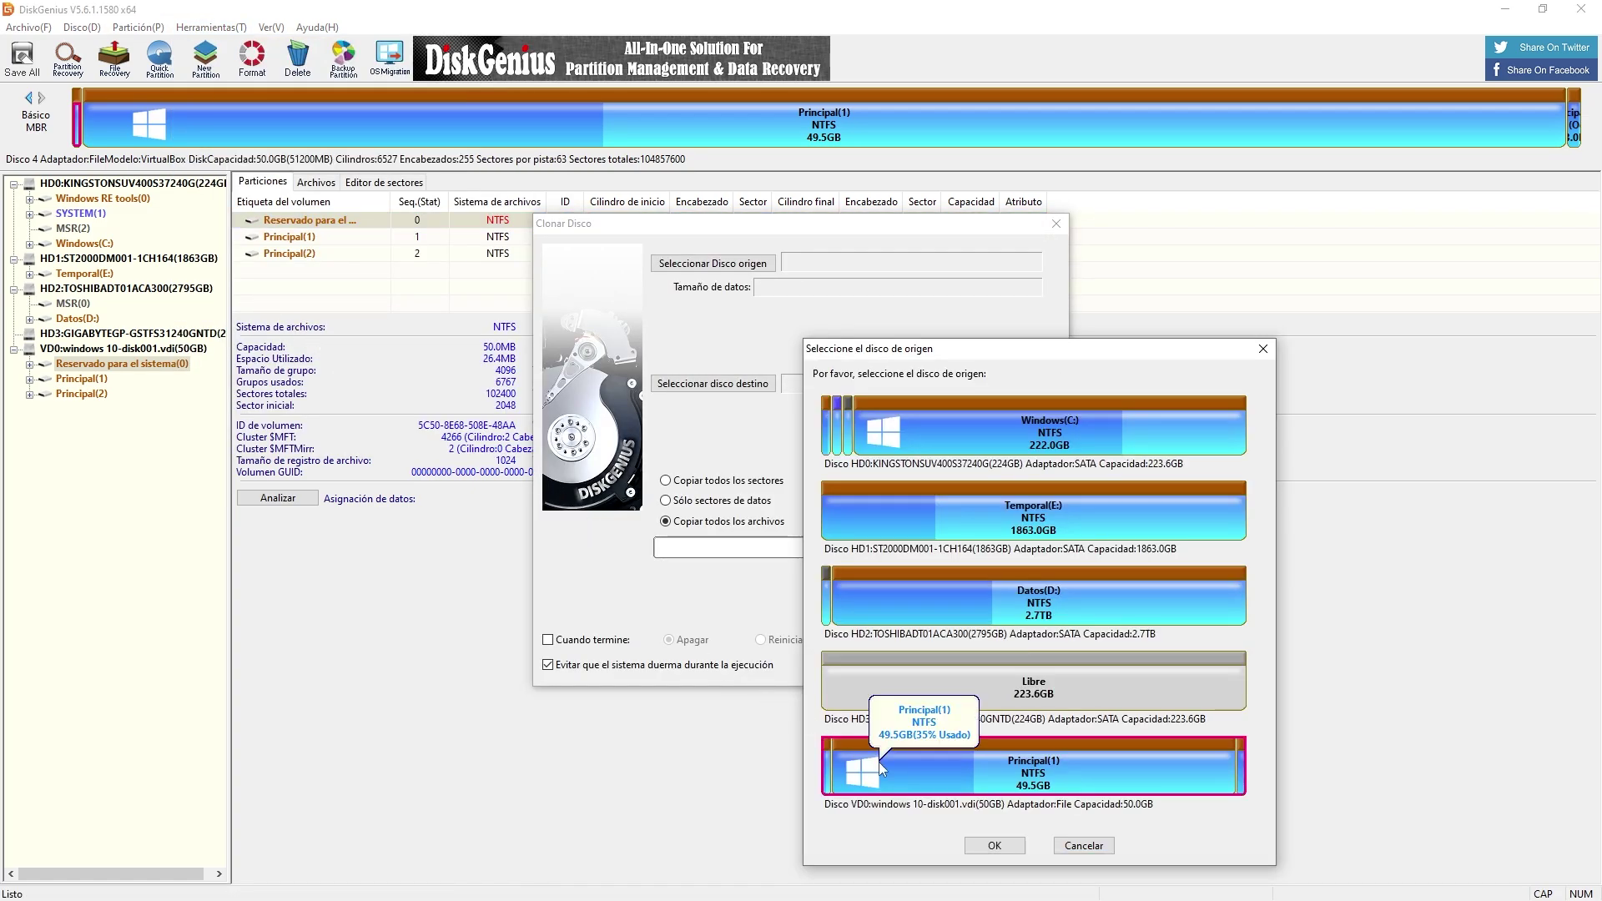
pyautogui.click(992, 845)
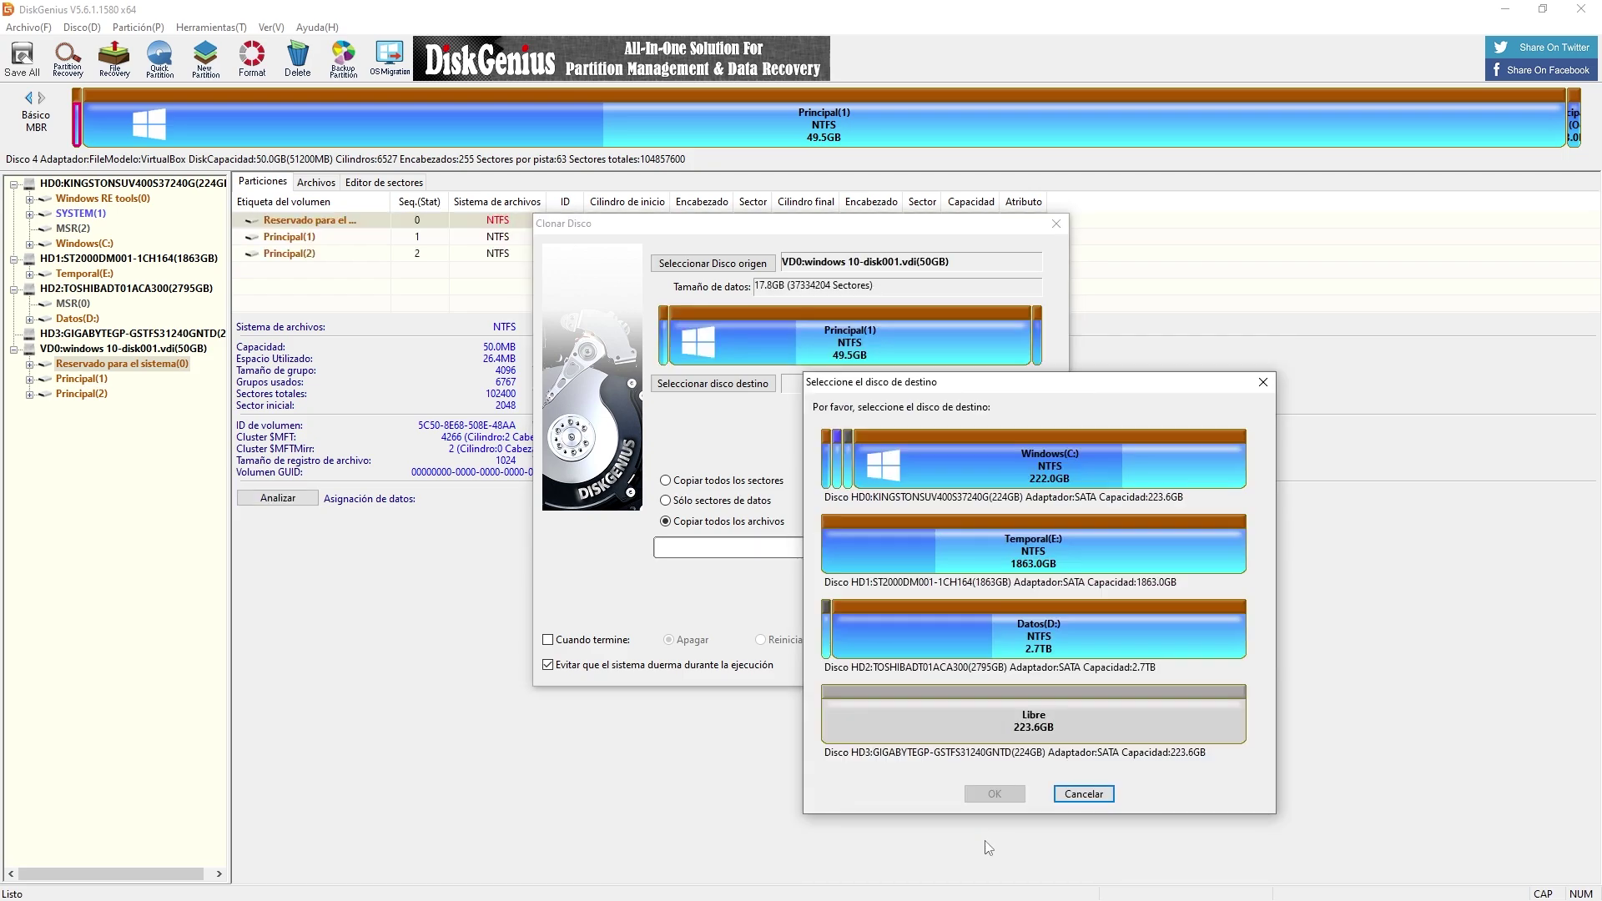
pyautogui.click(959, 732)
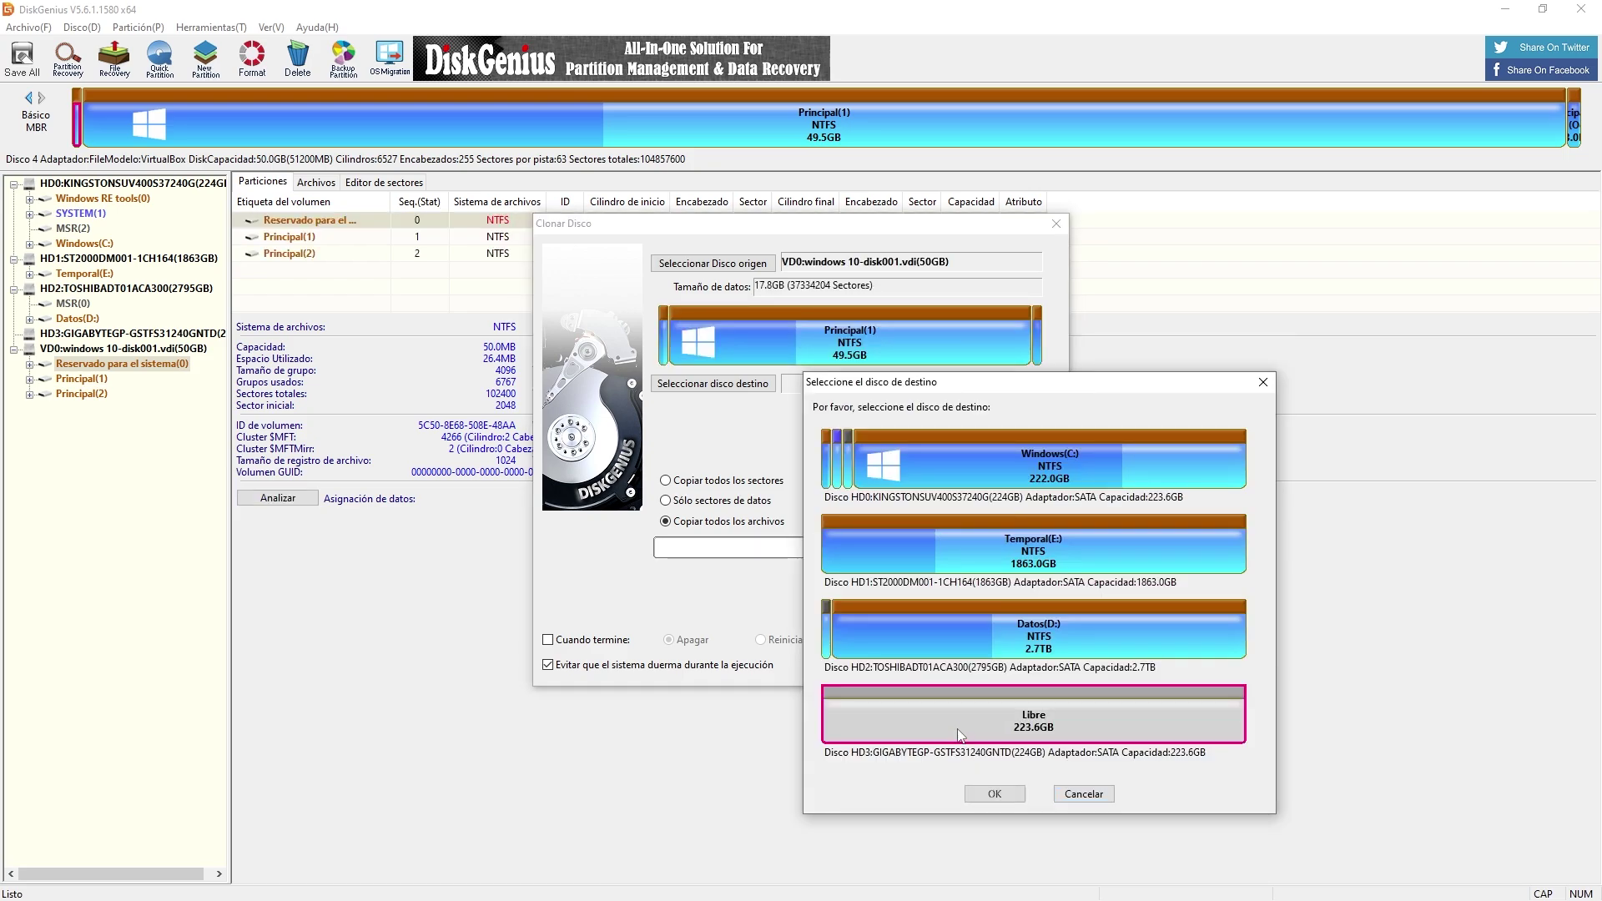
pyautogui.click(993, 794)
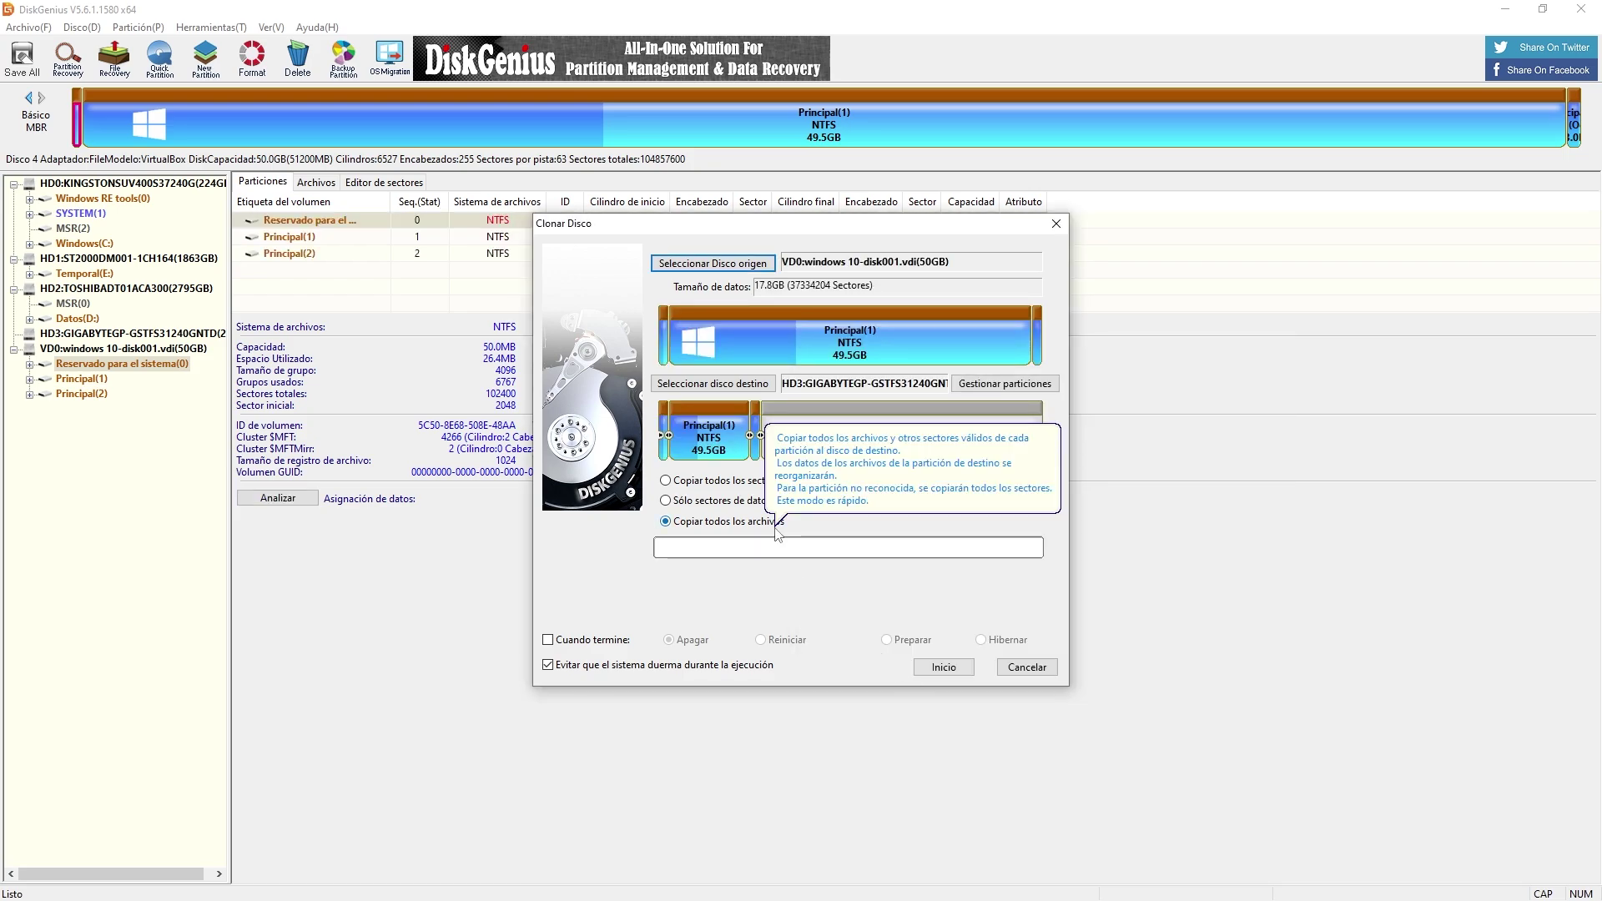
# Step: Enlarge the target Principal(1) partition to 223.1 GB and run the clone to completion, copying all files
pyautogui.moveTo(750, 436); pyautogui.dragTo(1042, 460)
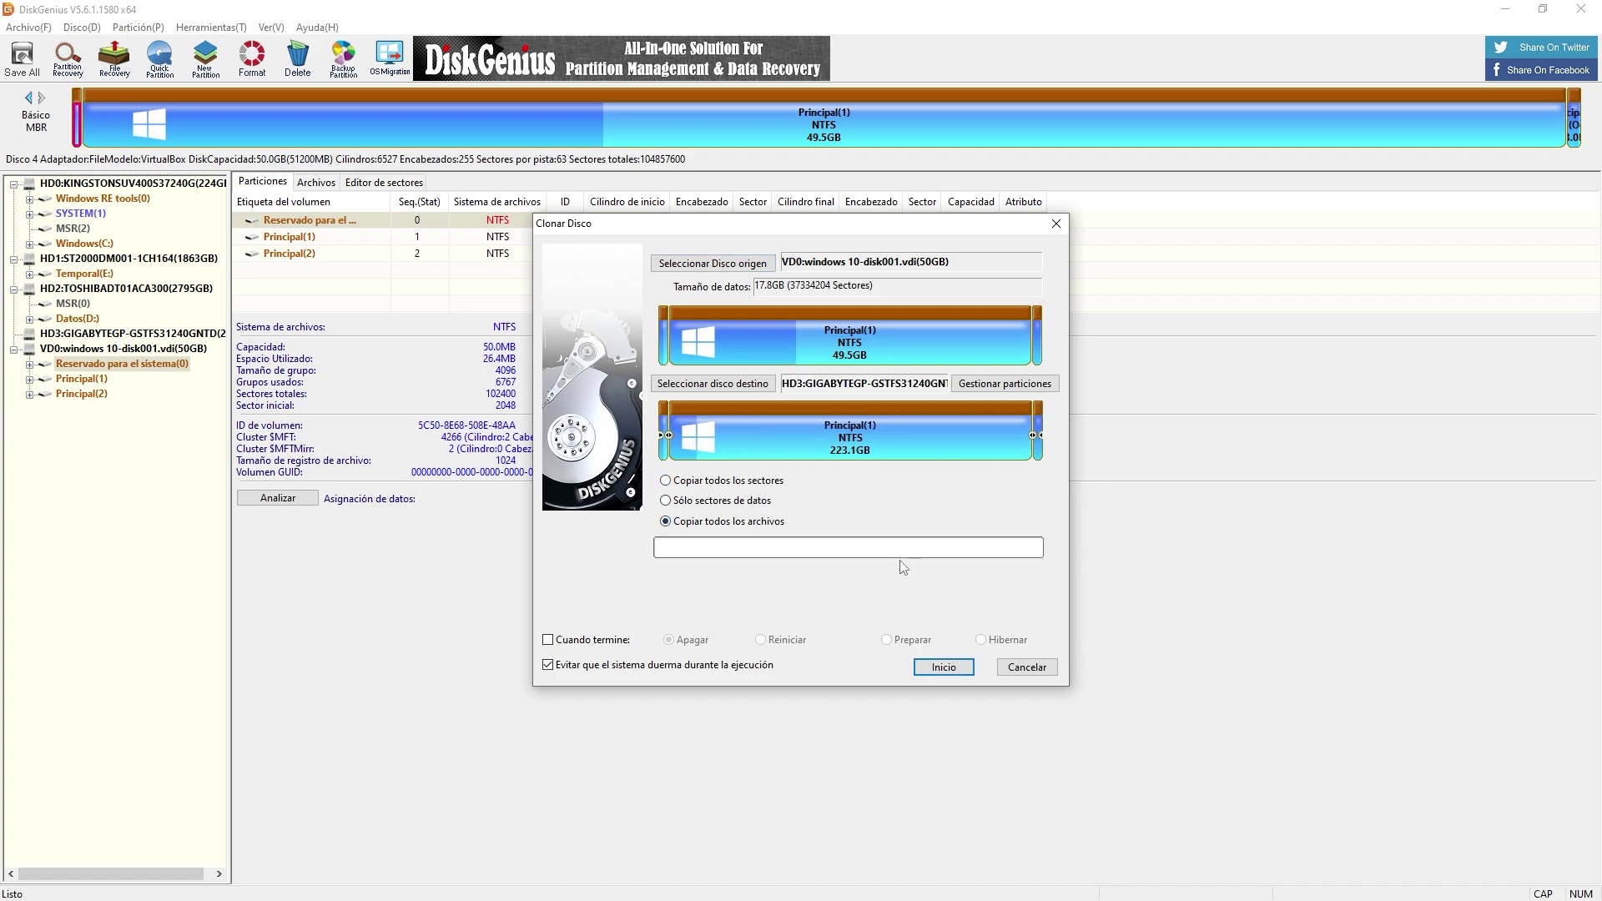
pyautogui.moveTo(775, 529)
pyautogui.click(936, 667)
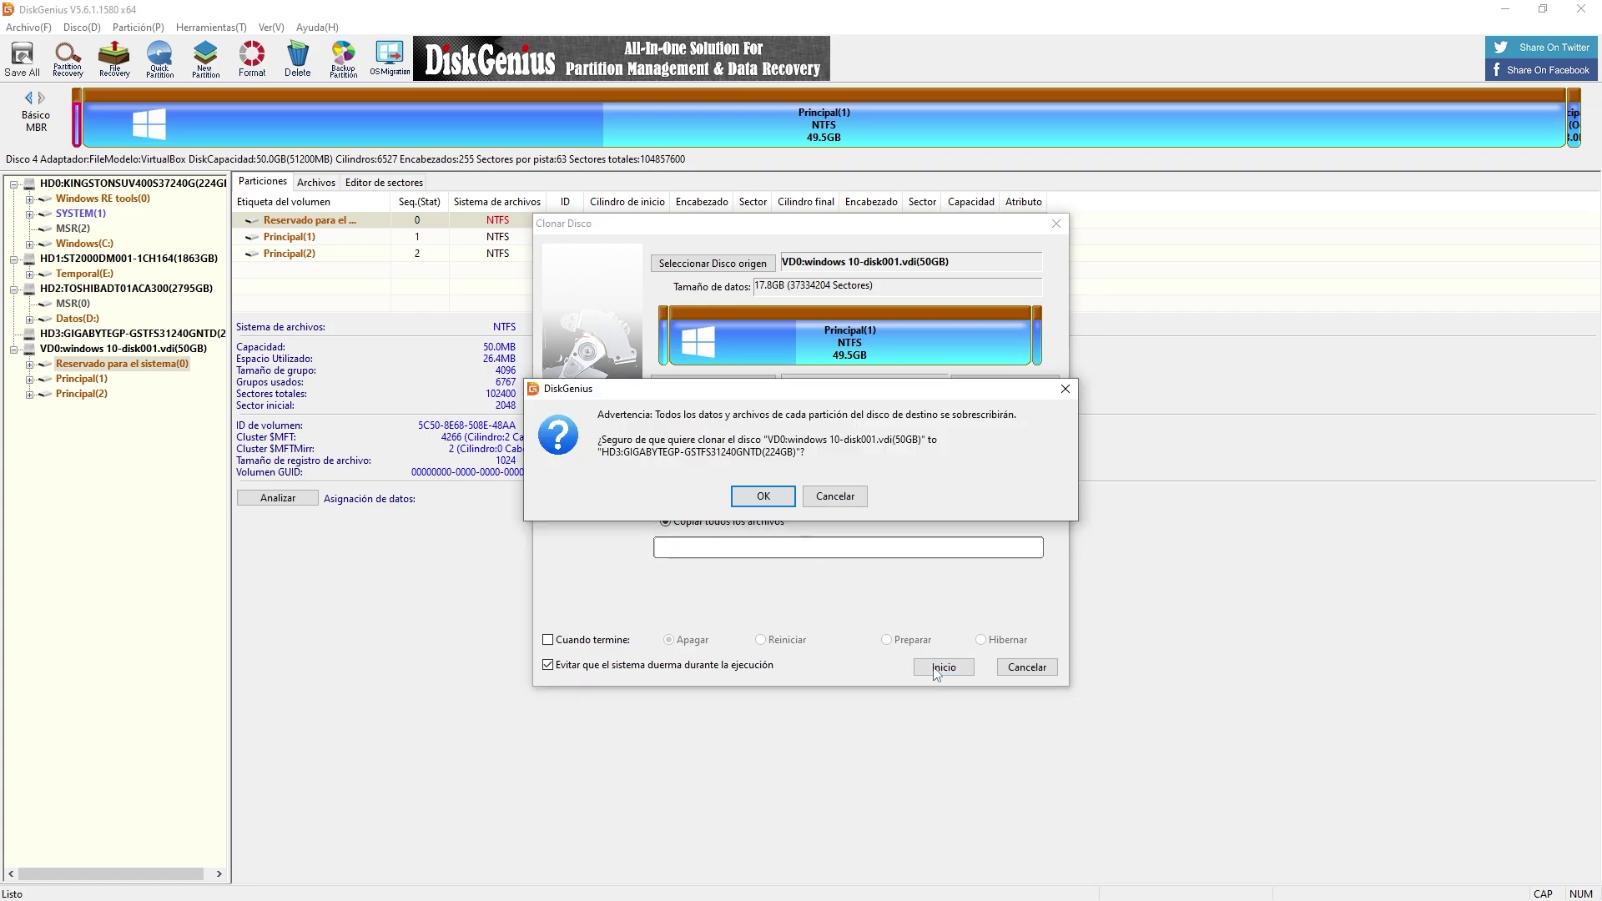
pyautogui.click(774, 501)
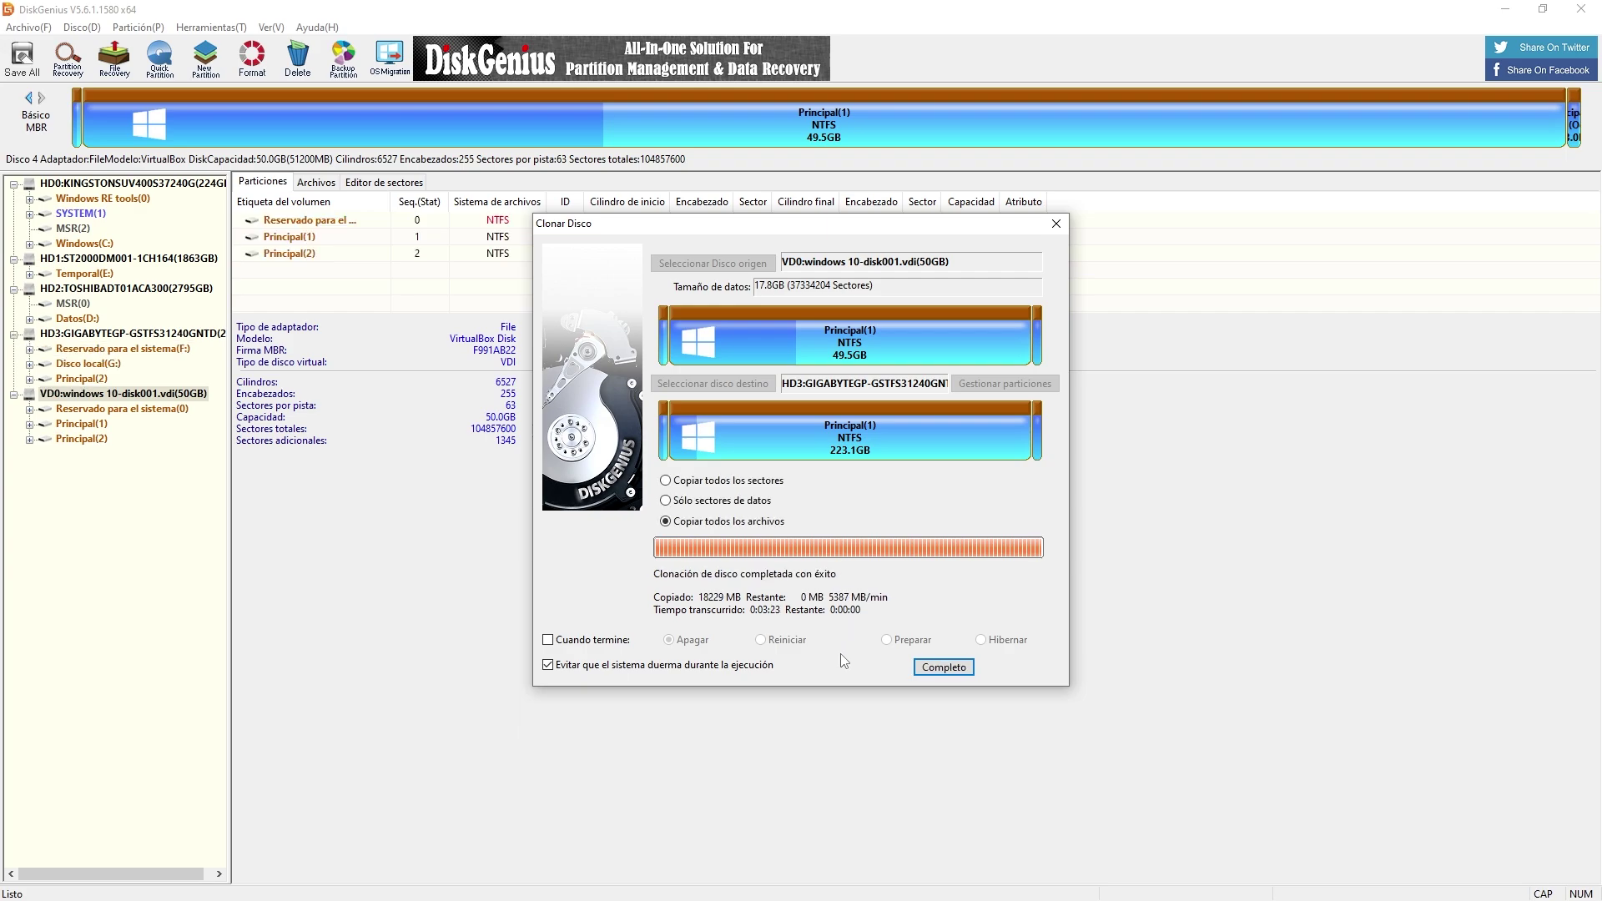
pyautogui.click(944, 669)
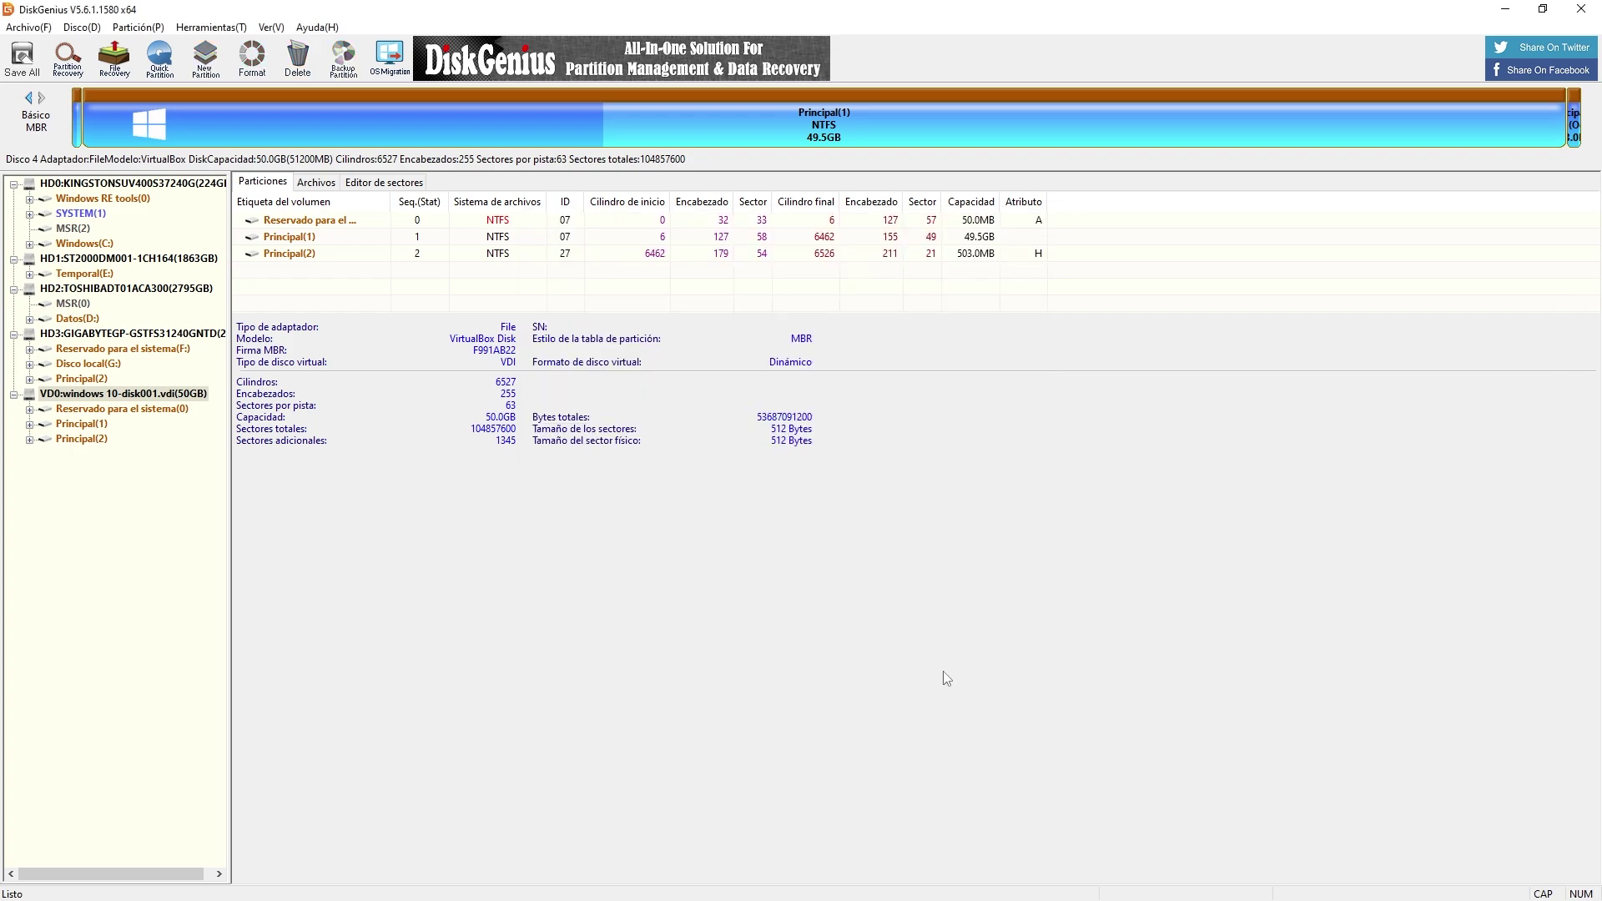
# Step: Close the virtual disk file windows 10-disk001.vdi and select the cloned GIGABYTE disk HD3
pyautogui.rightClick(68, 397)
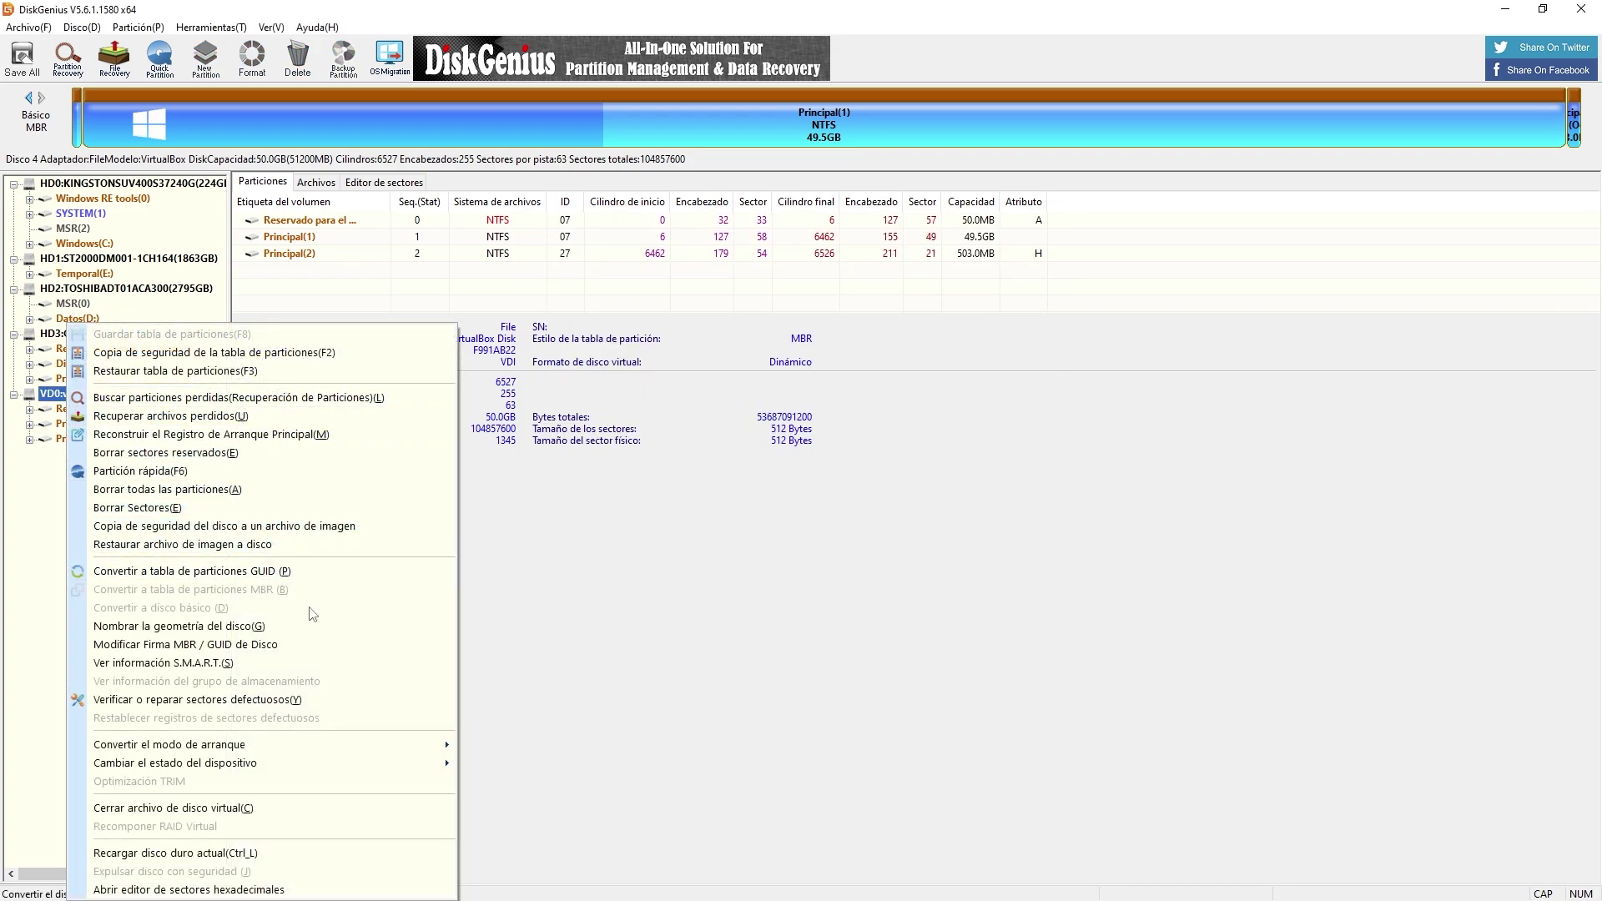
pyautogui.click(221, 809)
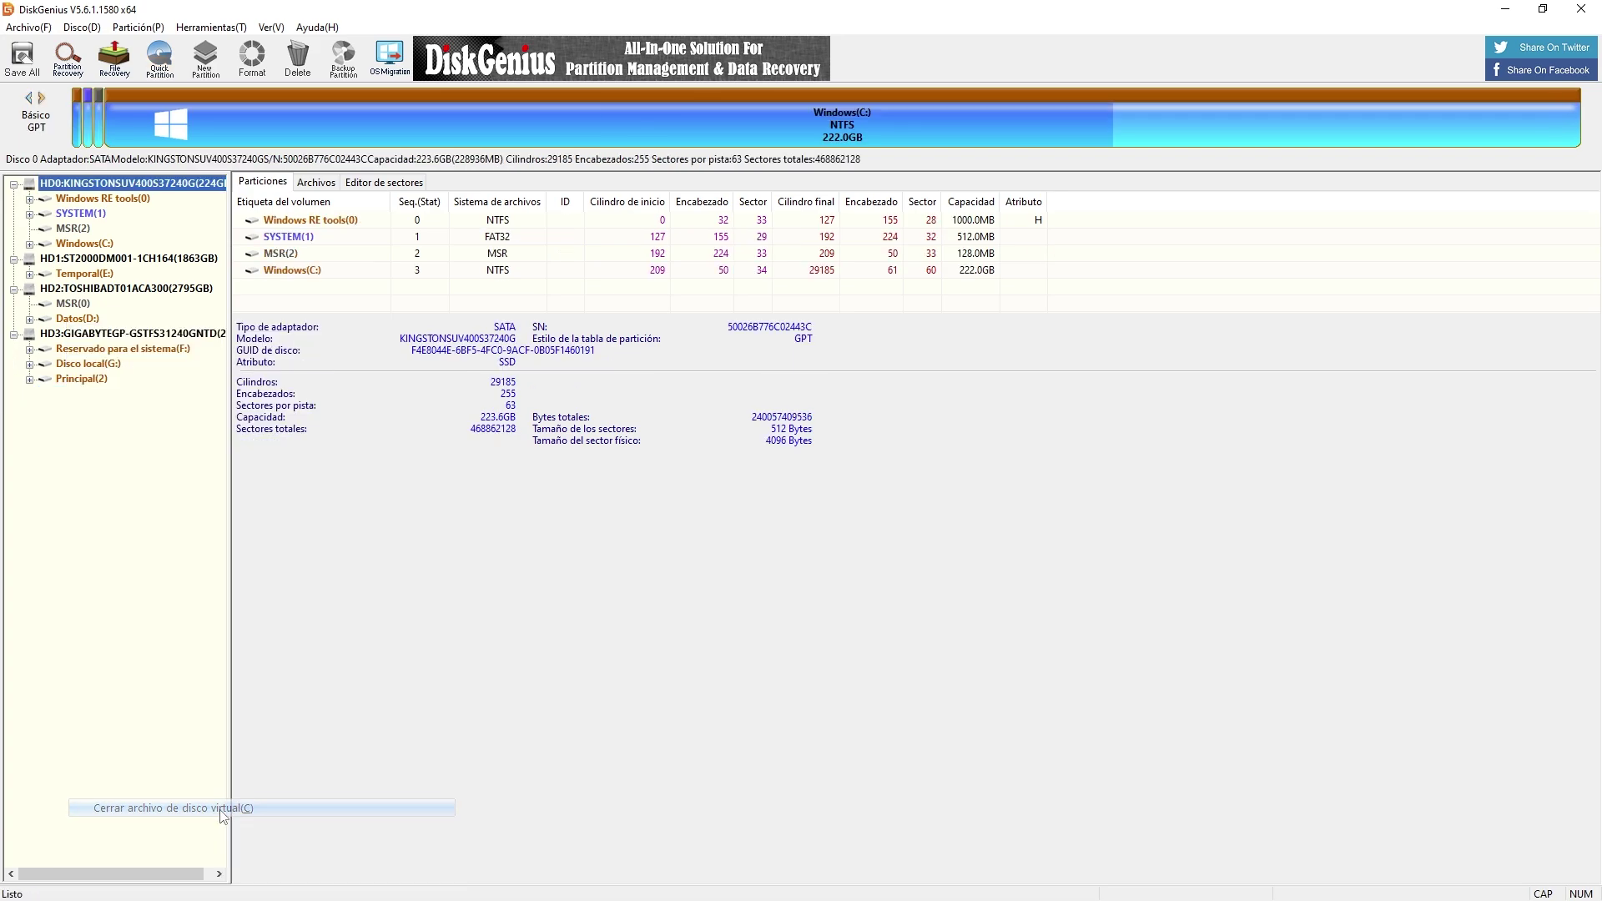
pyautogui.click(191, 336)
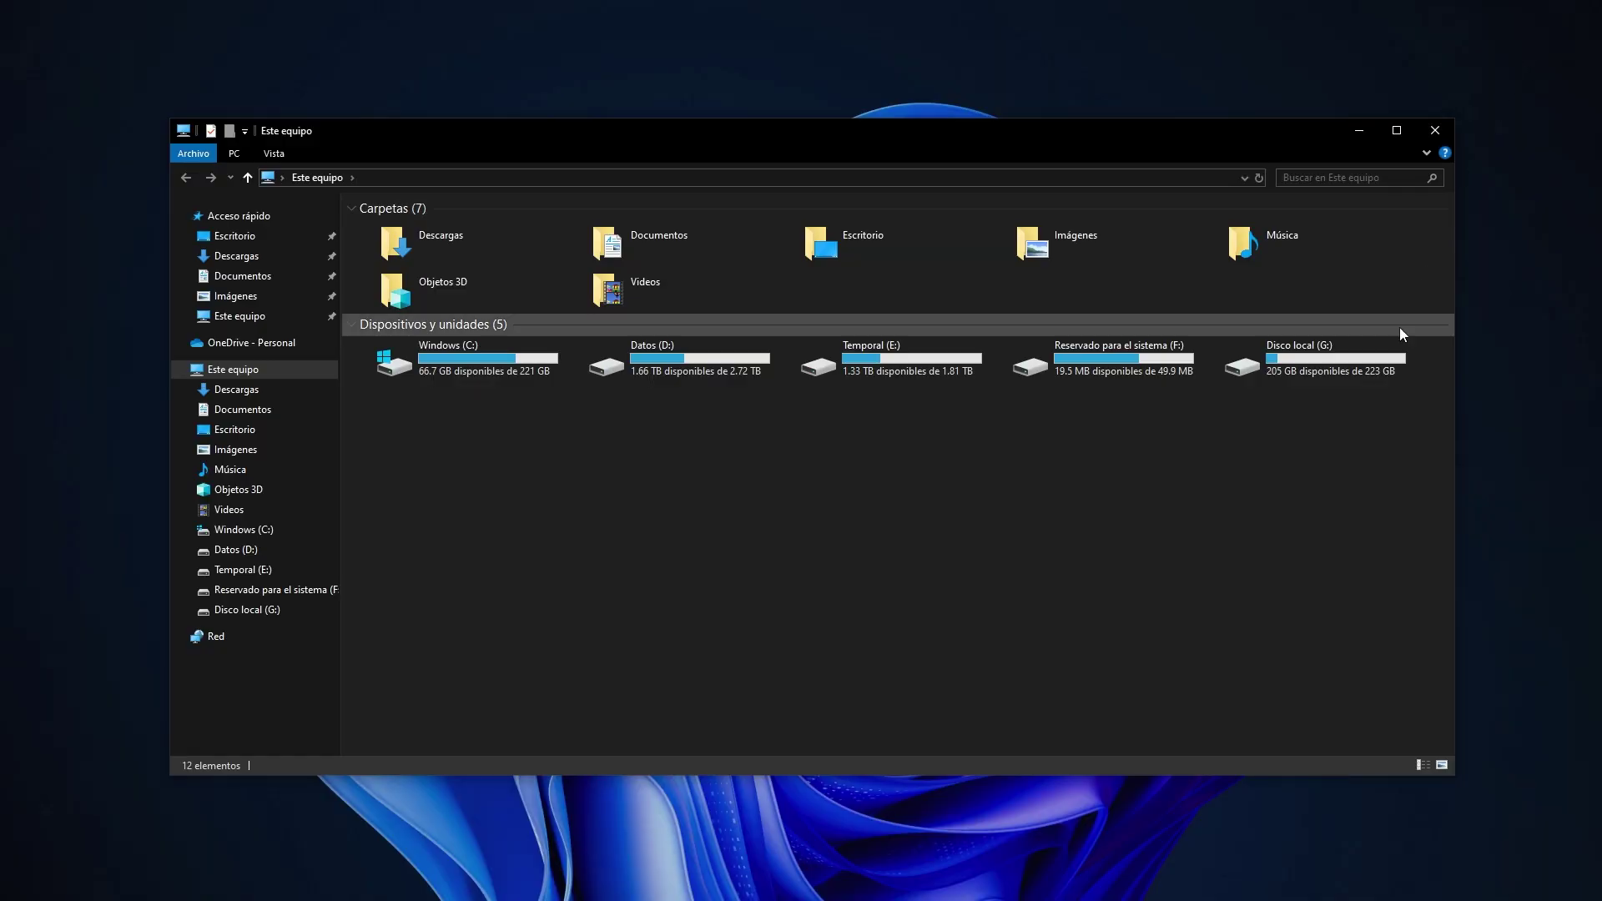
# Step: Examine the cloned partitions F: and G: in File Explorer's Este equipo view, then close the window
pyautogui.click(1389, 362)
pyautogui.click(1171, 374)
pyautogui.click(1287, 422)
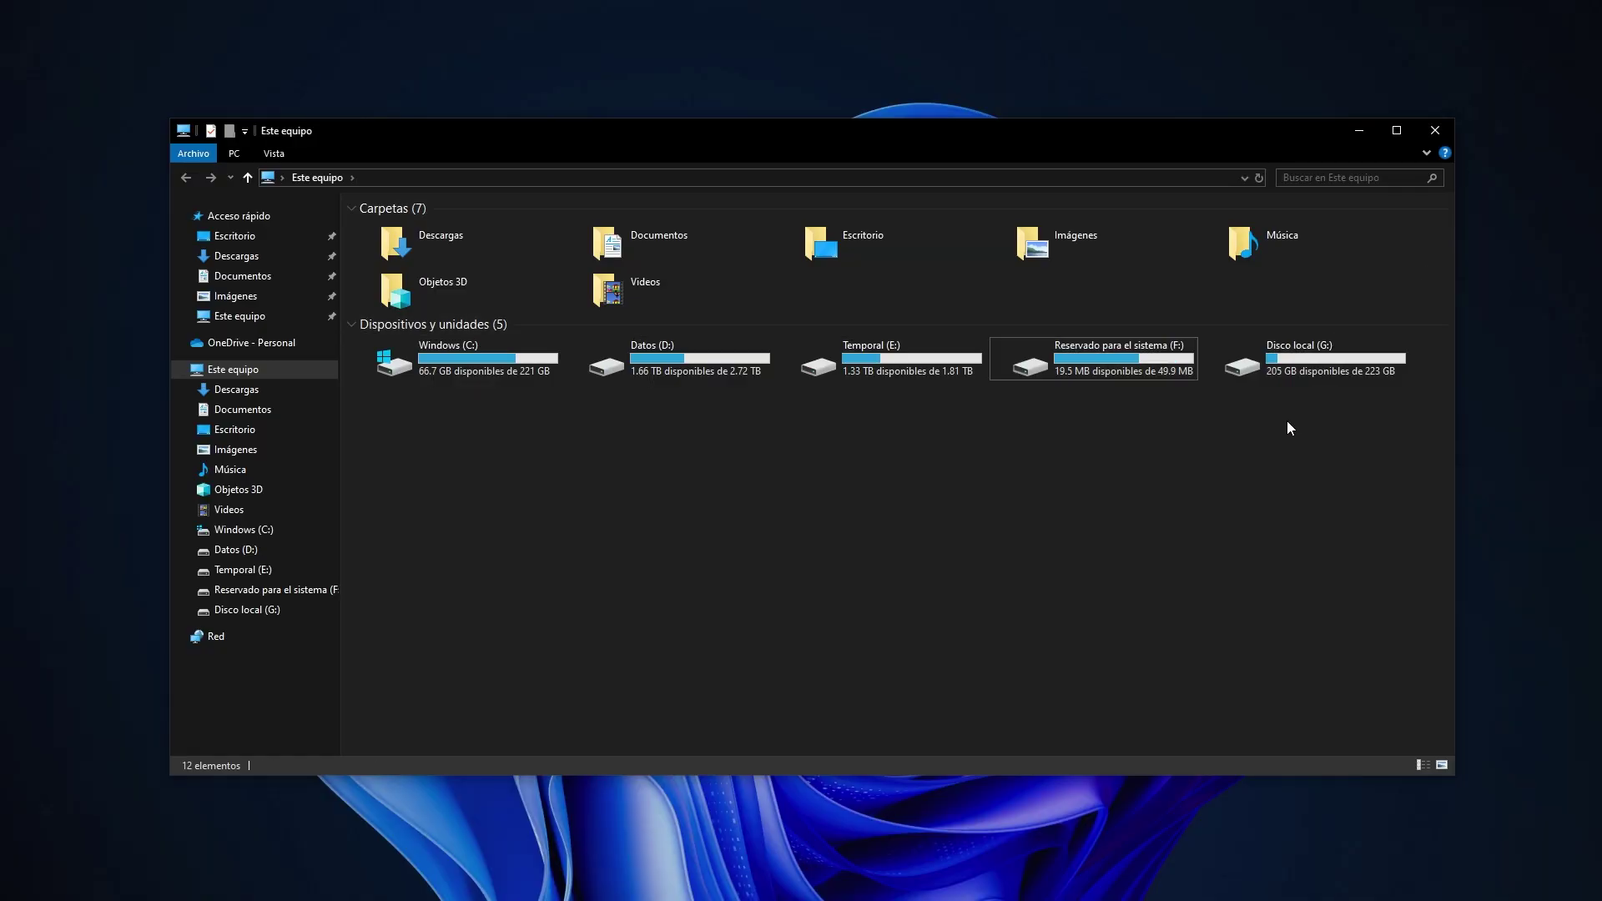
pyautogui.click(1444, 139)
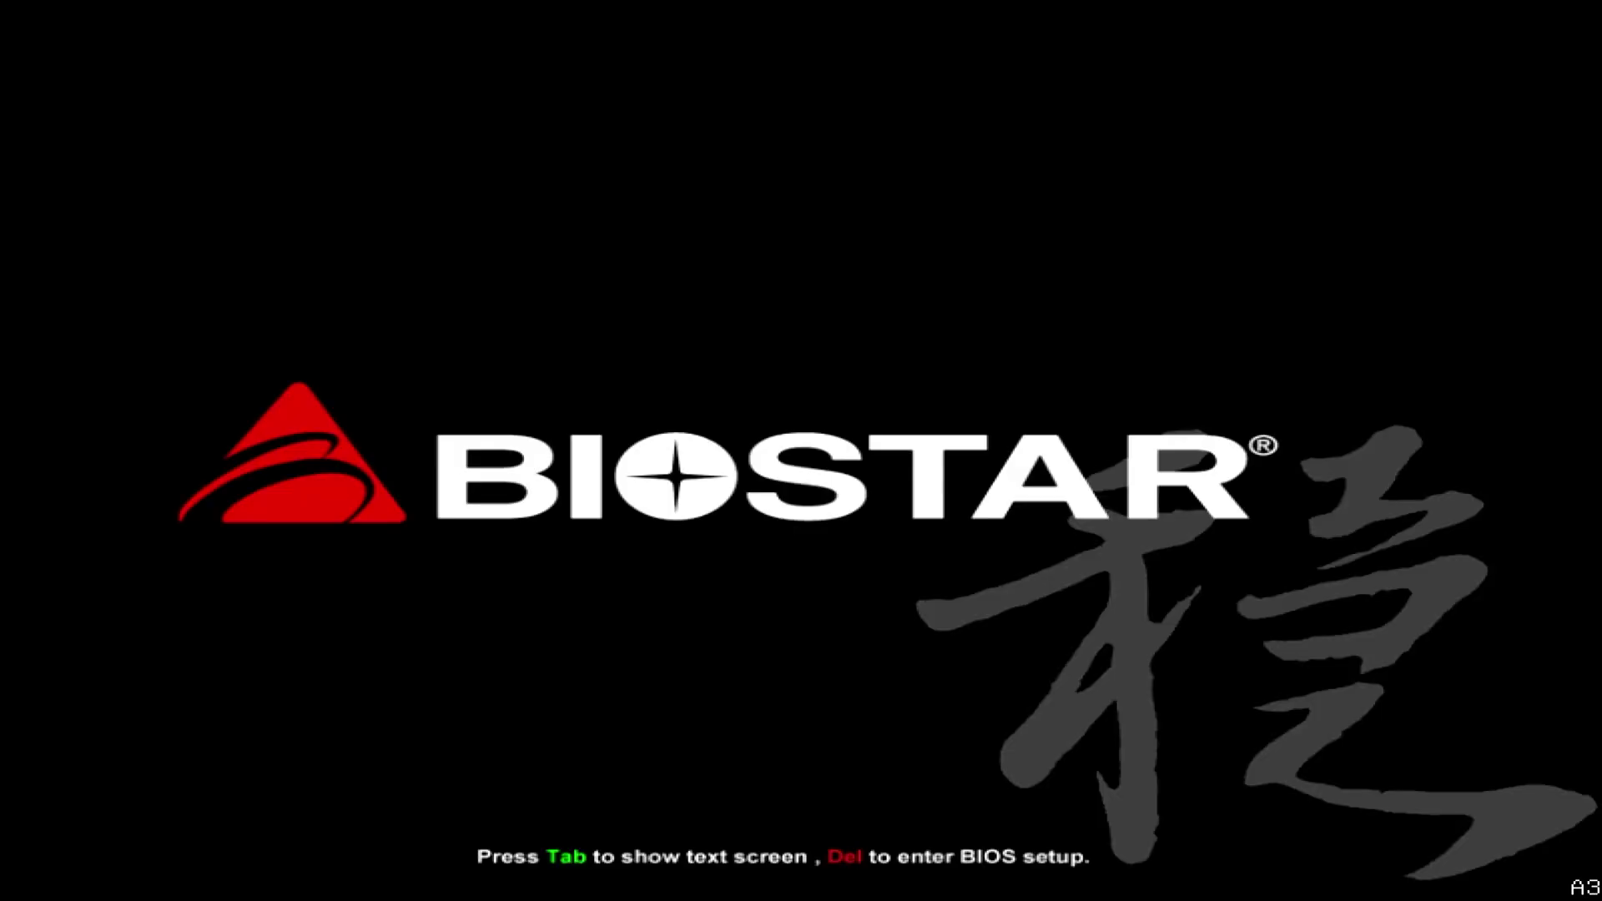
# Step: Boot the physical PC from the GIGABYTE GP-GSTFS31240GN SATA drive and allow network discovery for Red 3
pyautogui.press('F9')
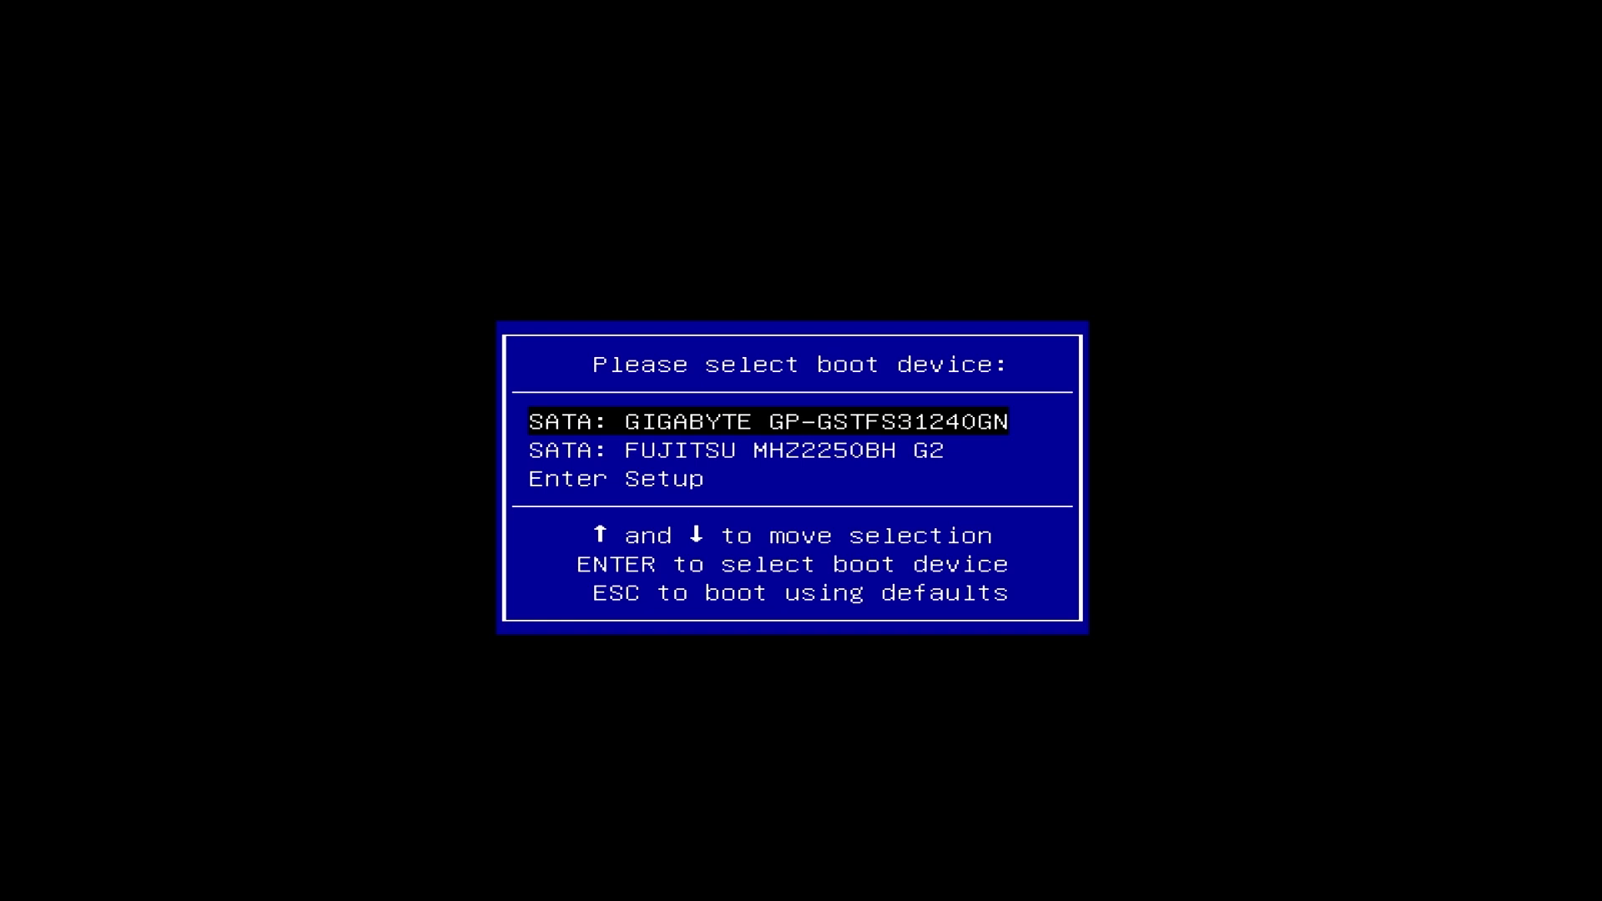
pyautogui.press('Return')
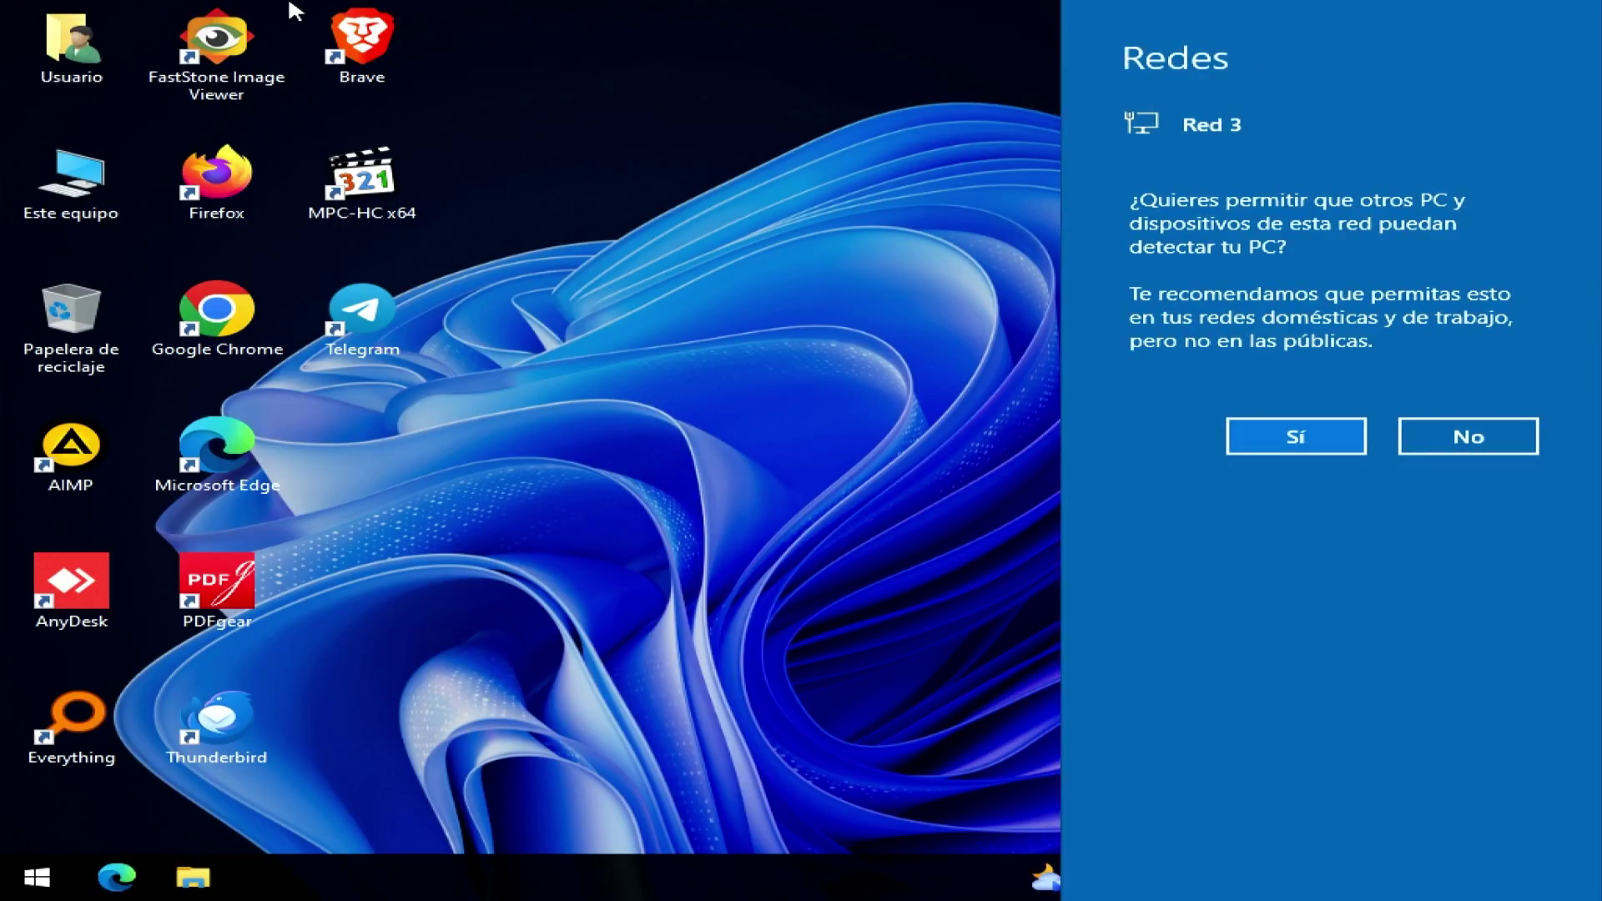
pyautogui.click(1352, 445)
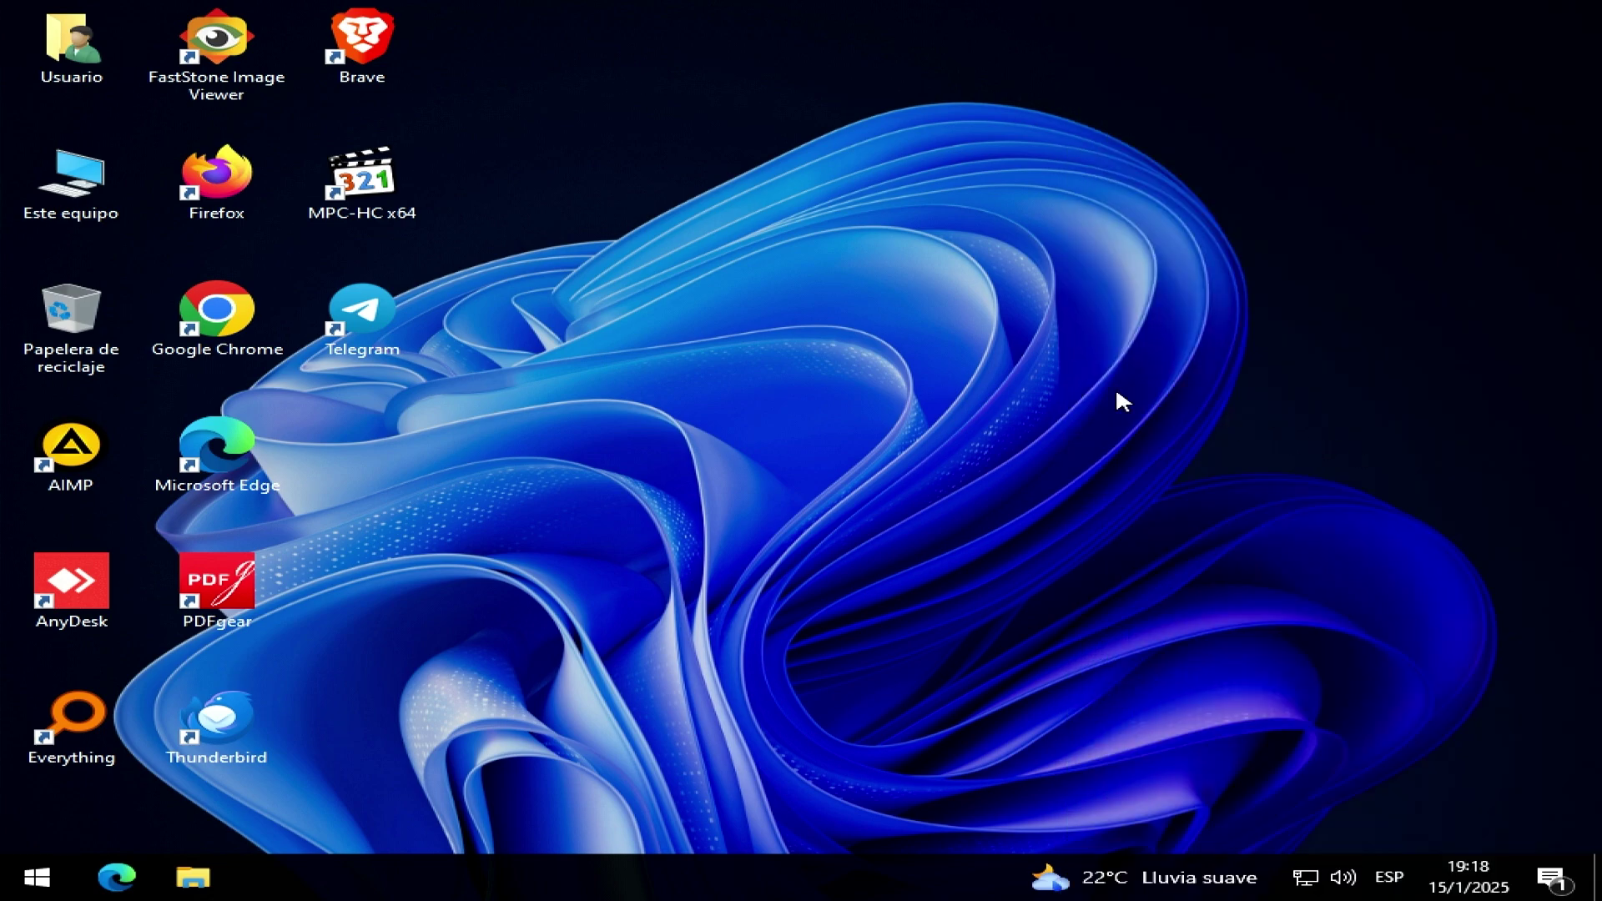
# Step: Check the installed Windows edition and version with winver and close the information window
pyautogui.press('super+r')
pyautogui.write('winver')
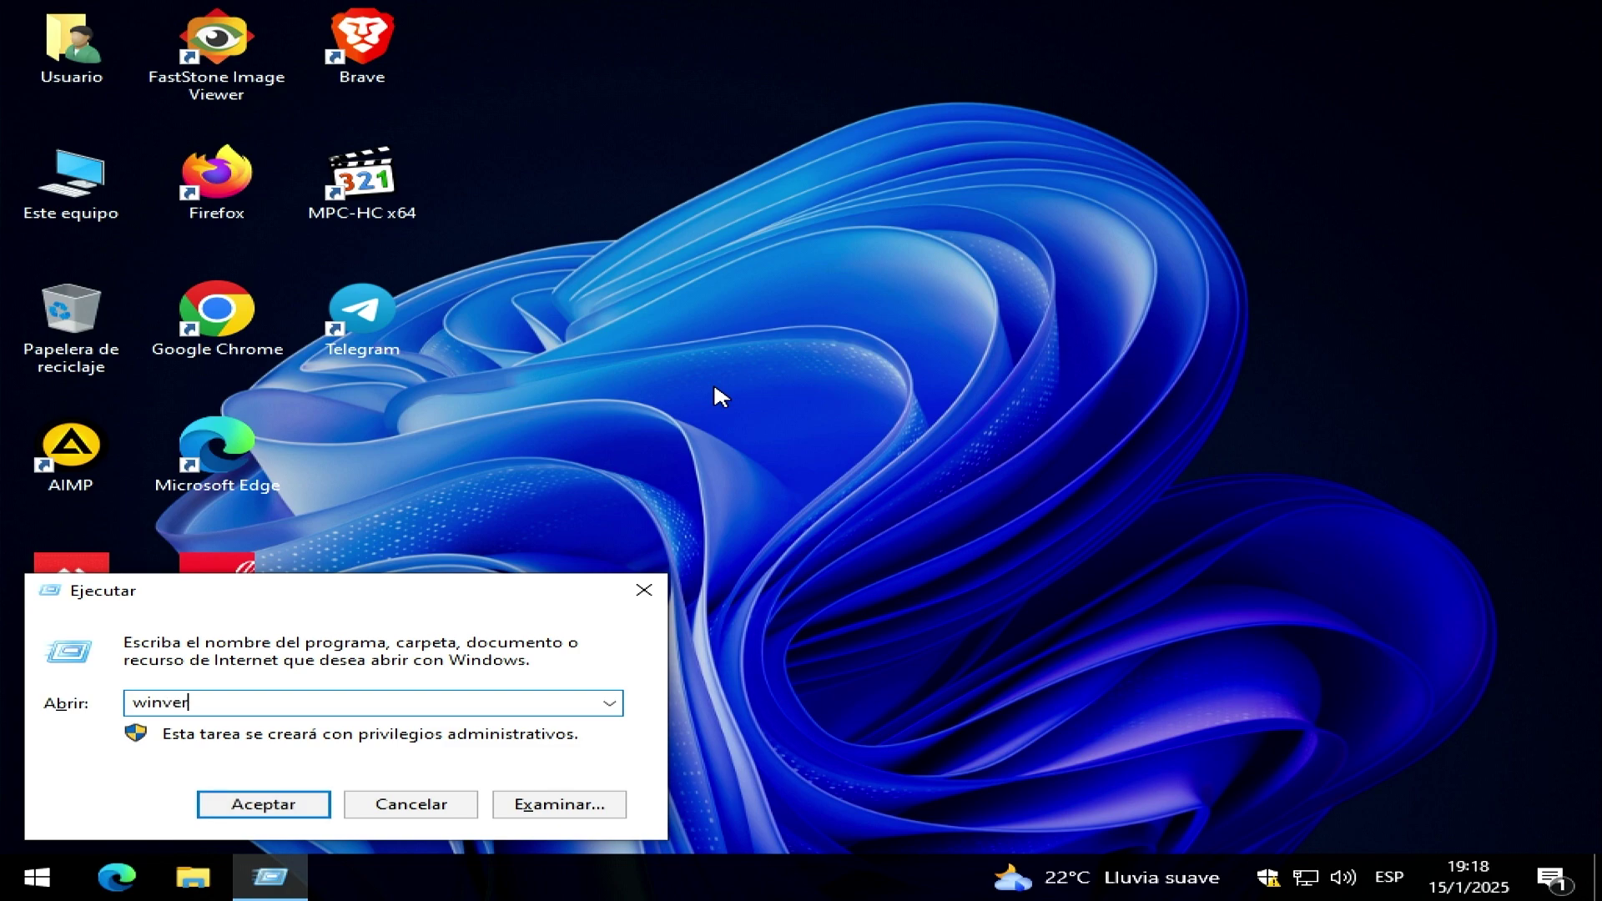
pyautogui.press('Return')
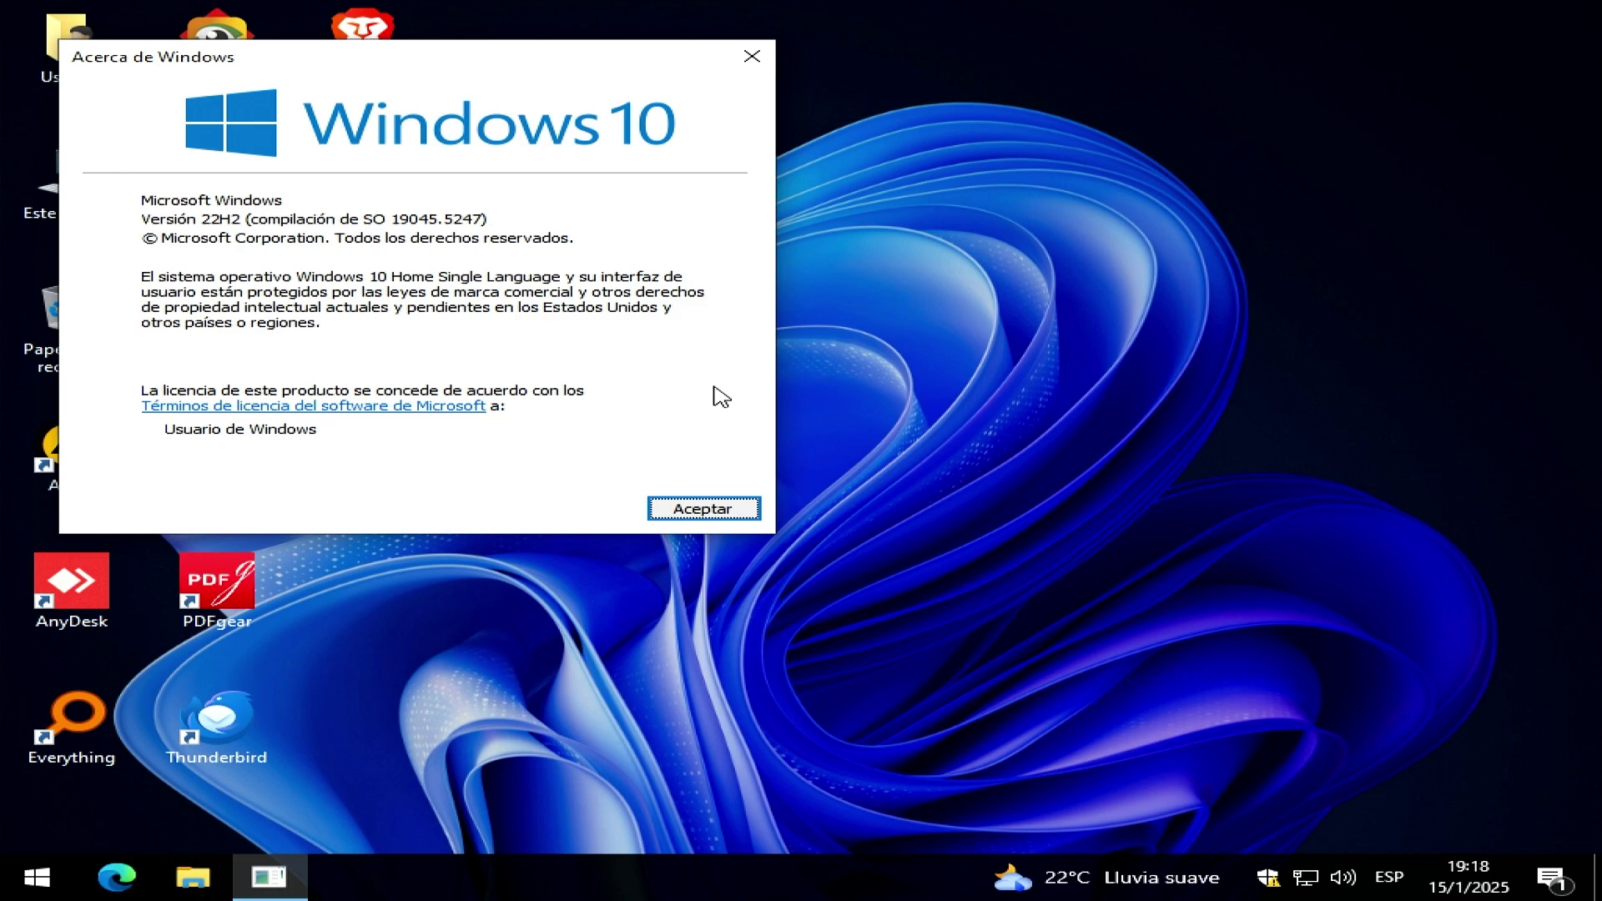
pyautogui.click(721, 509)
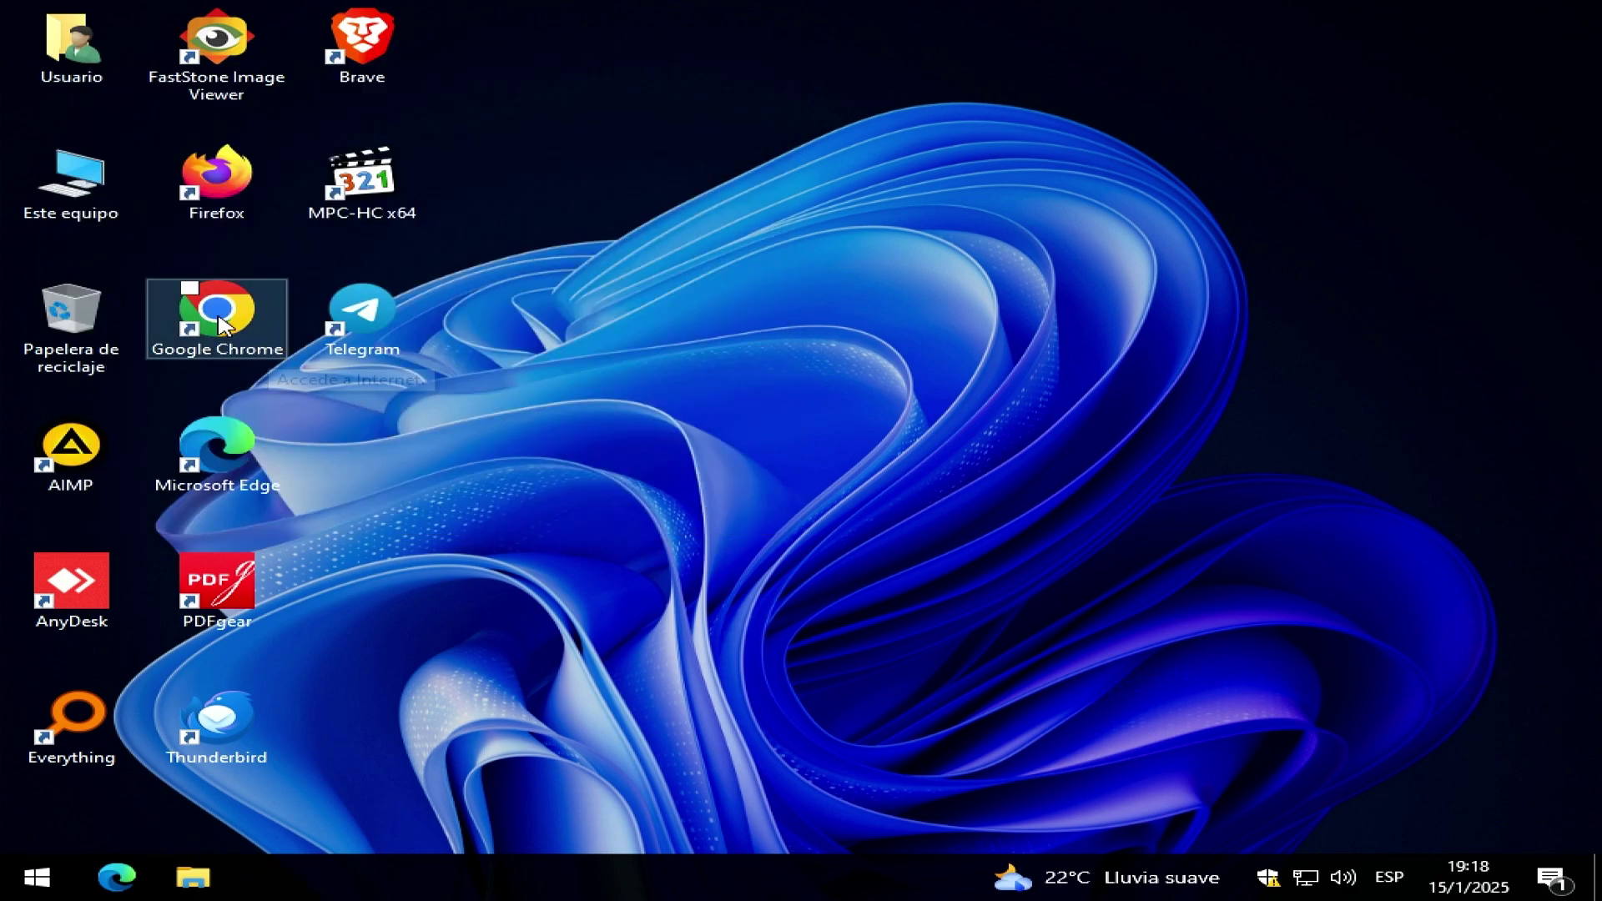
# Step: Open Computer Management for this PC and show its Device Manager
pyautogui.rightClick(37, 167)
pyautogui.click(137, 232)
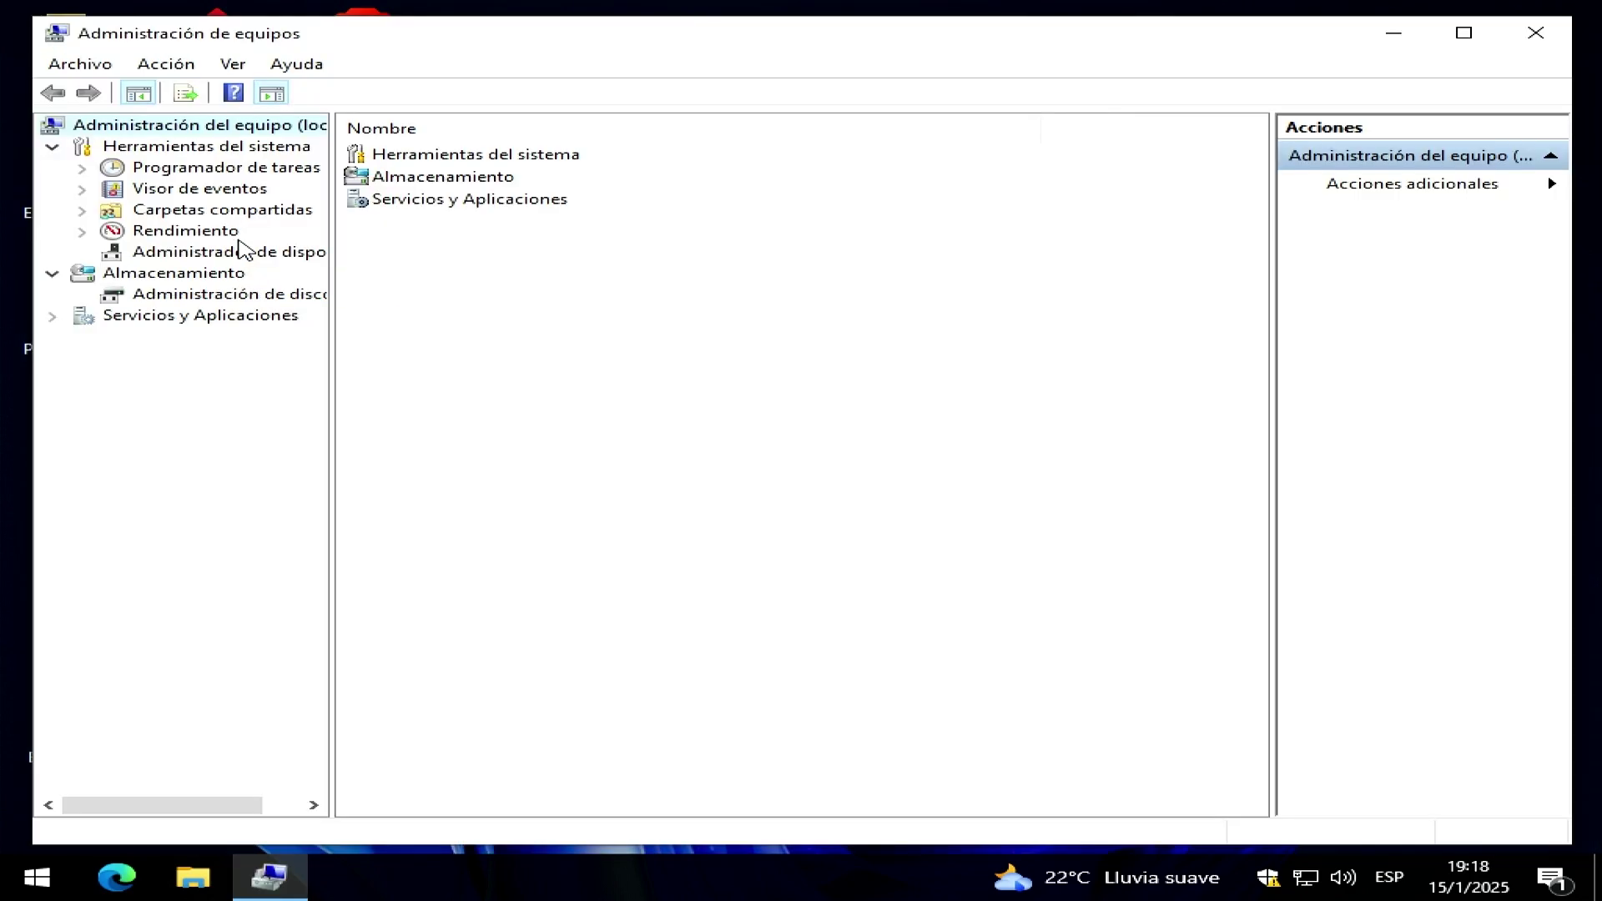
pyautogui.click(251, 252)
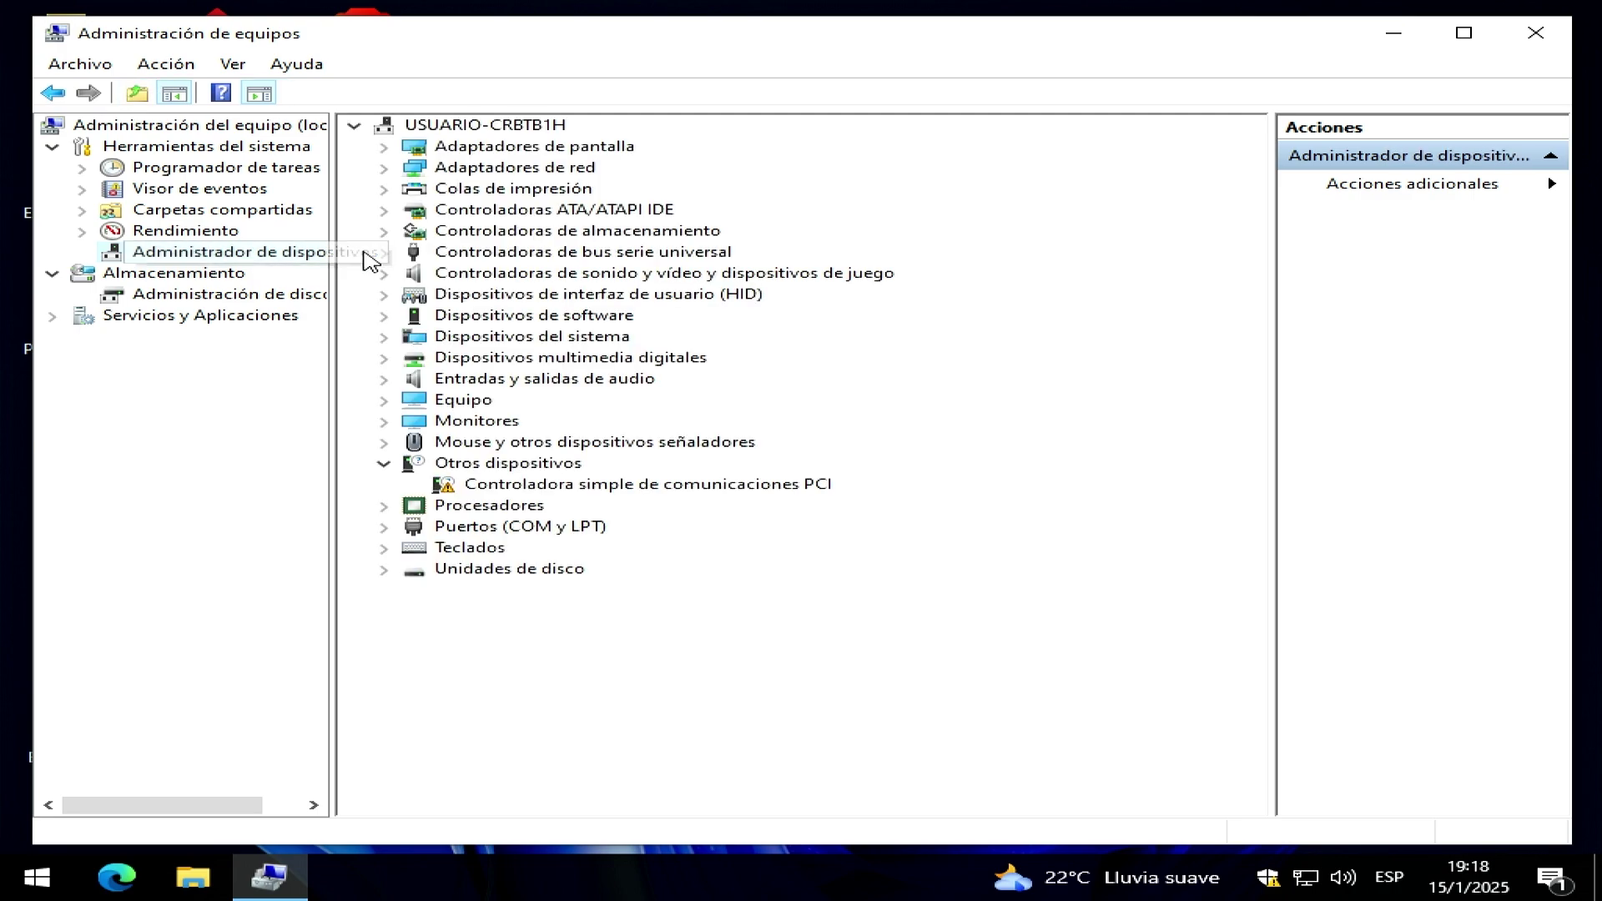
# Step: Update the driver of the Microsoft basic display adapter, then close Computer Management
pyautogui.click(385, 146)
pyautogui.rightClick(659, 169)
pyautogui.click(695, 181)
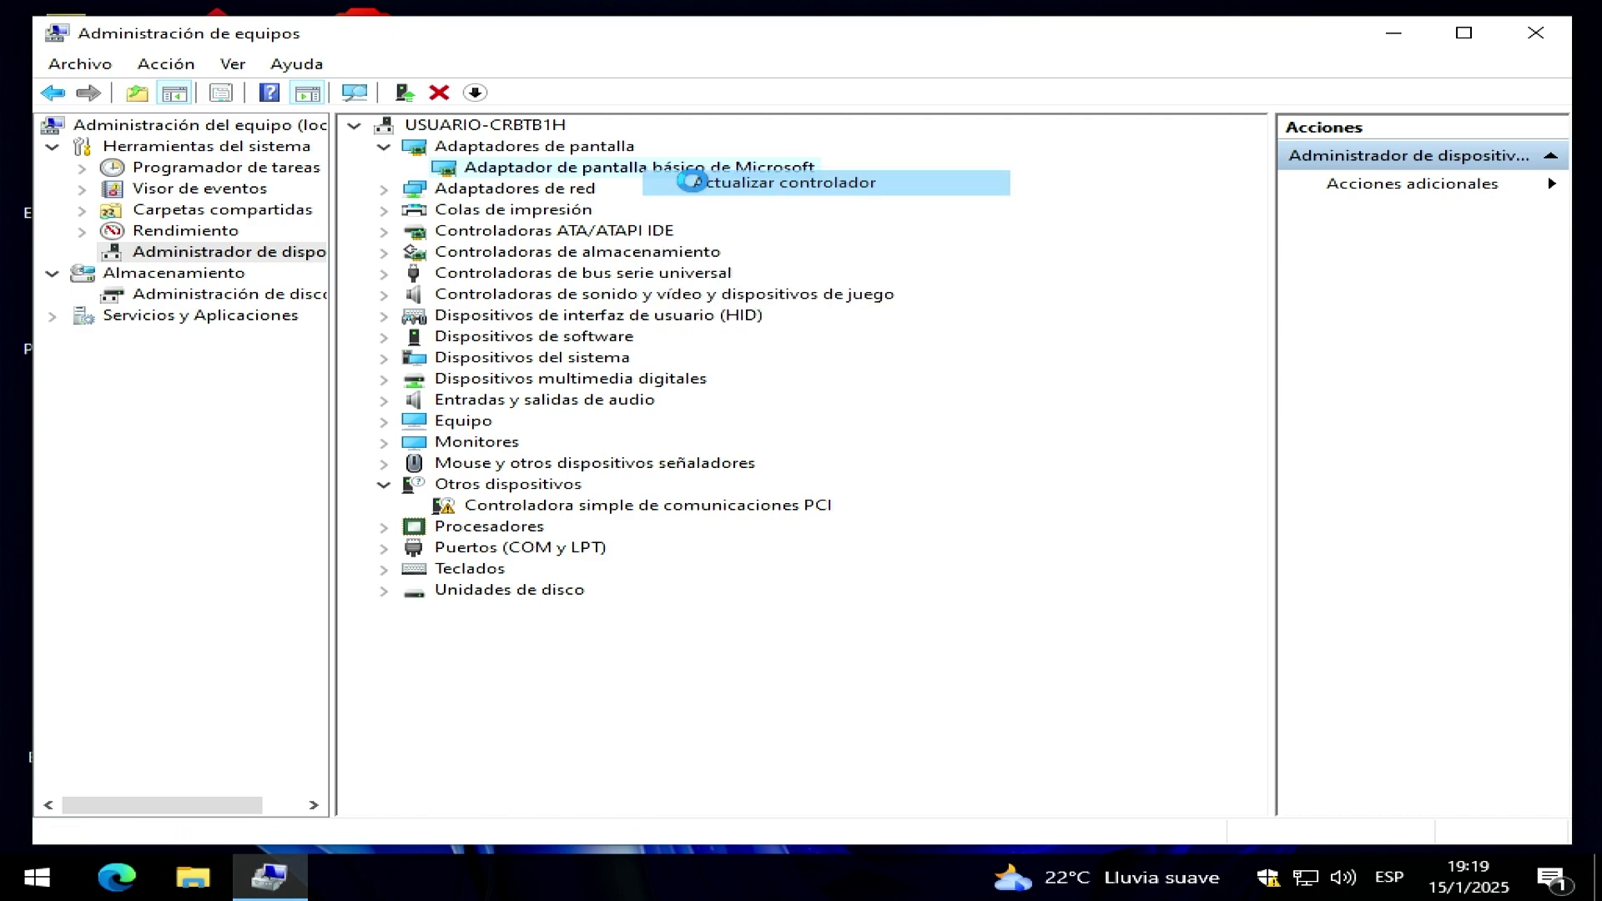
pyautogui.click(676, 384)
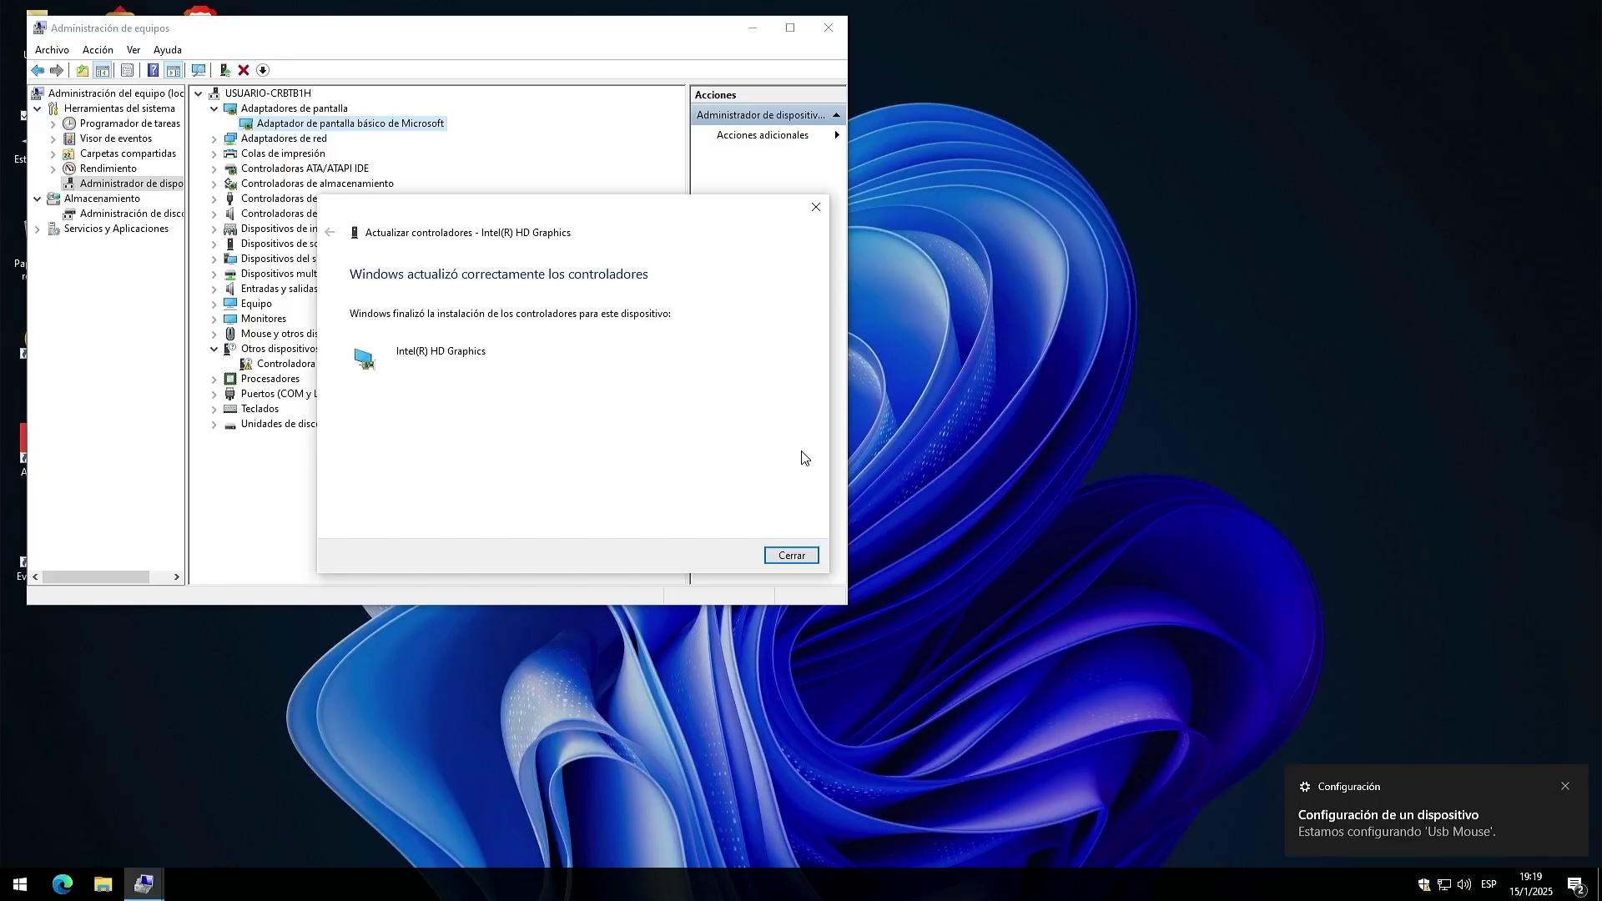
pyautogui.click(792, 559)
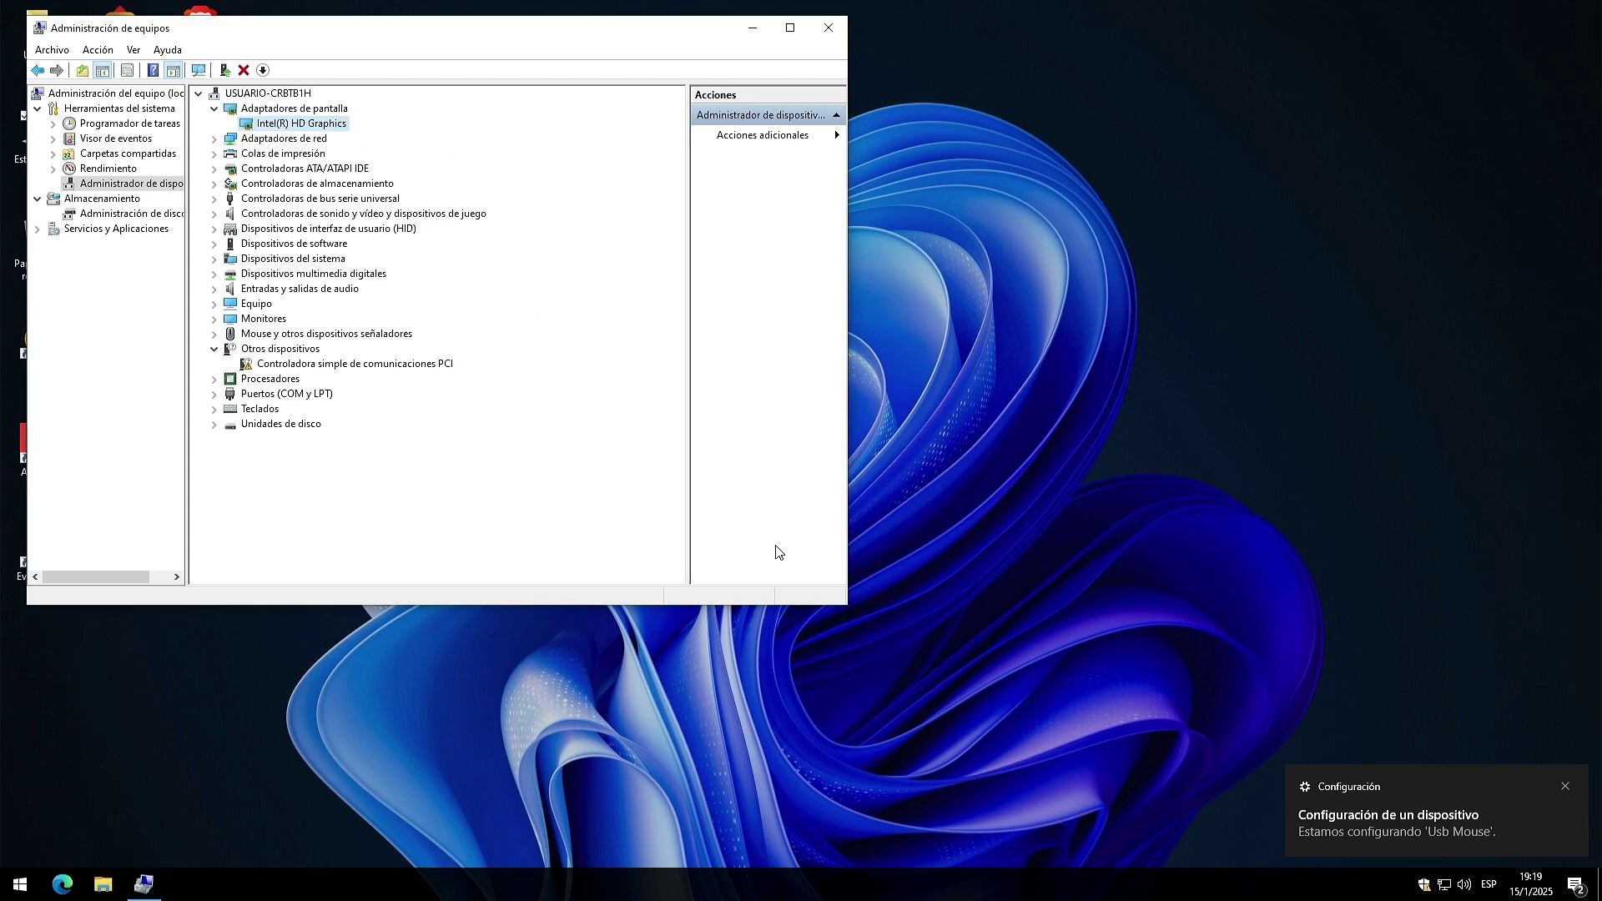
pyautogui.click(839, 31)
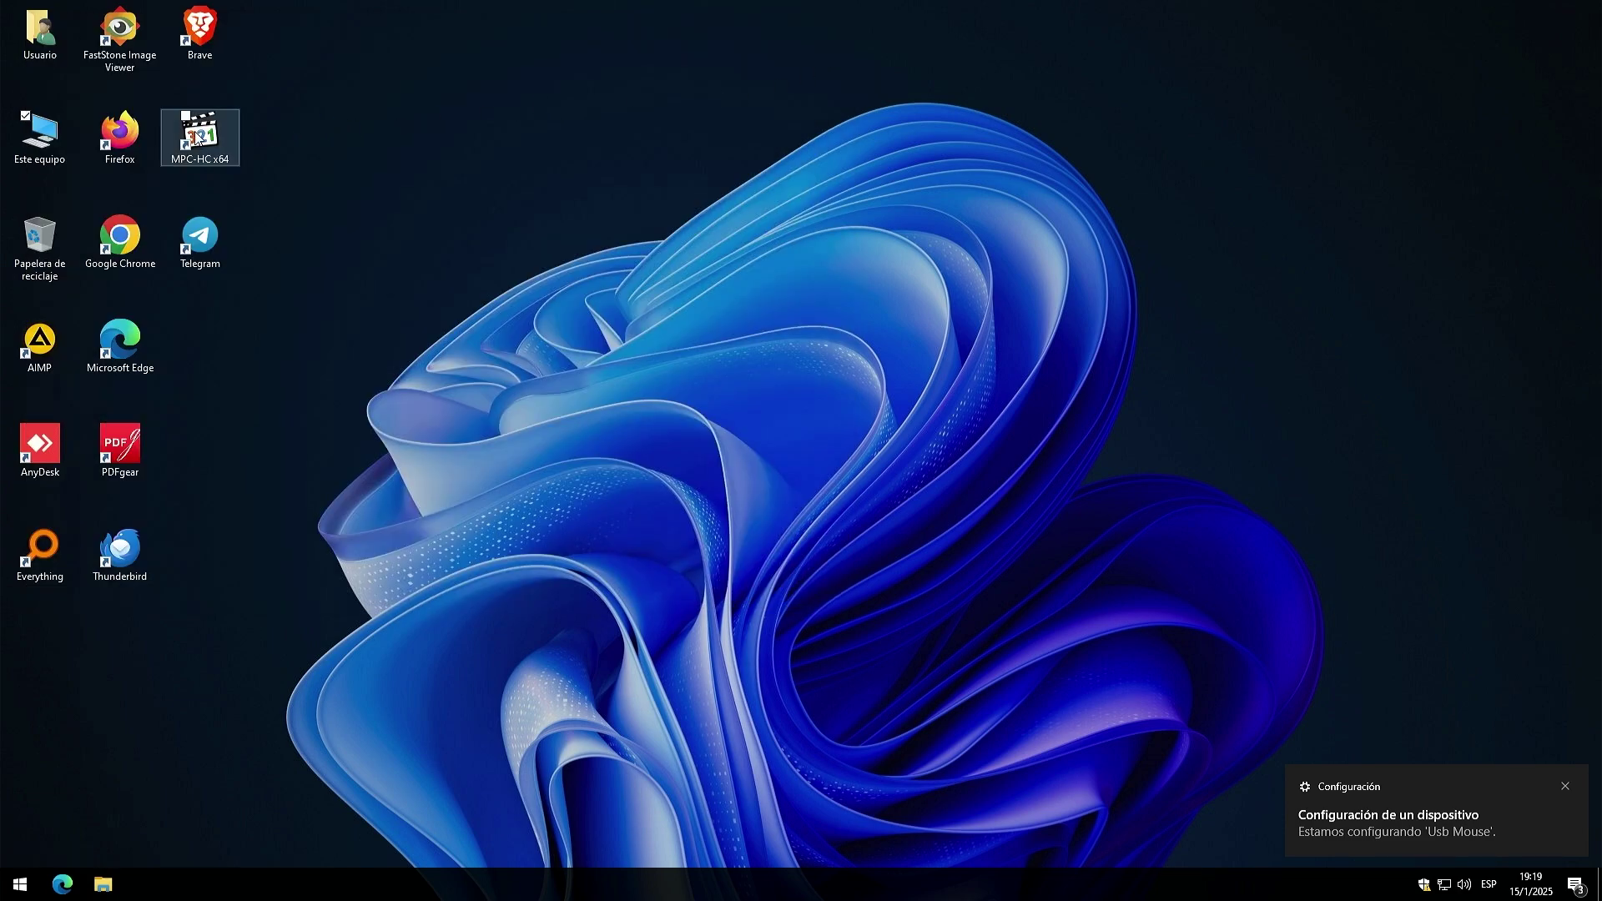
# Step: Open This PC to view its drives, and show Disk Management in Computer Management
pyautogui.doubleClick(23, 134)
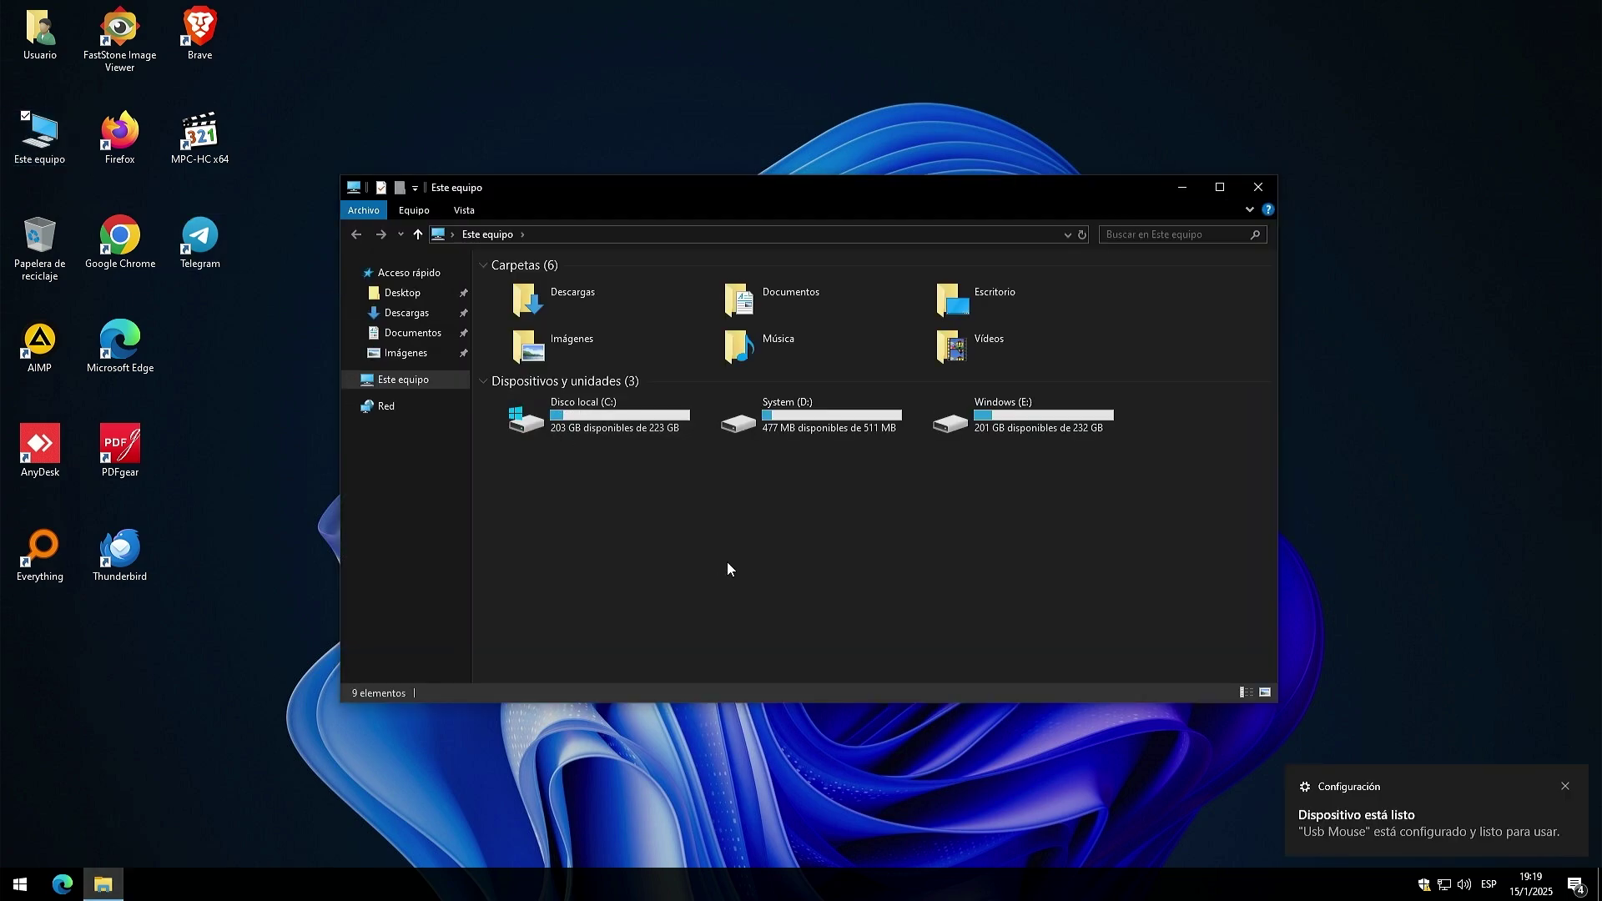
pyautogui.rightClick(43, 134)
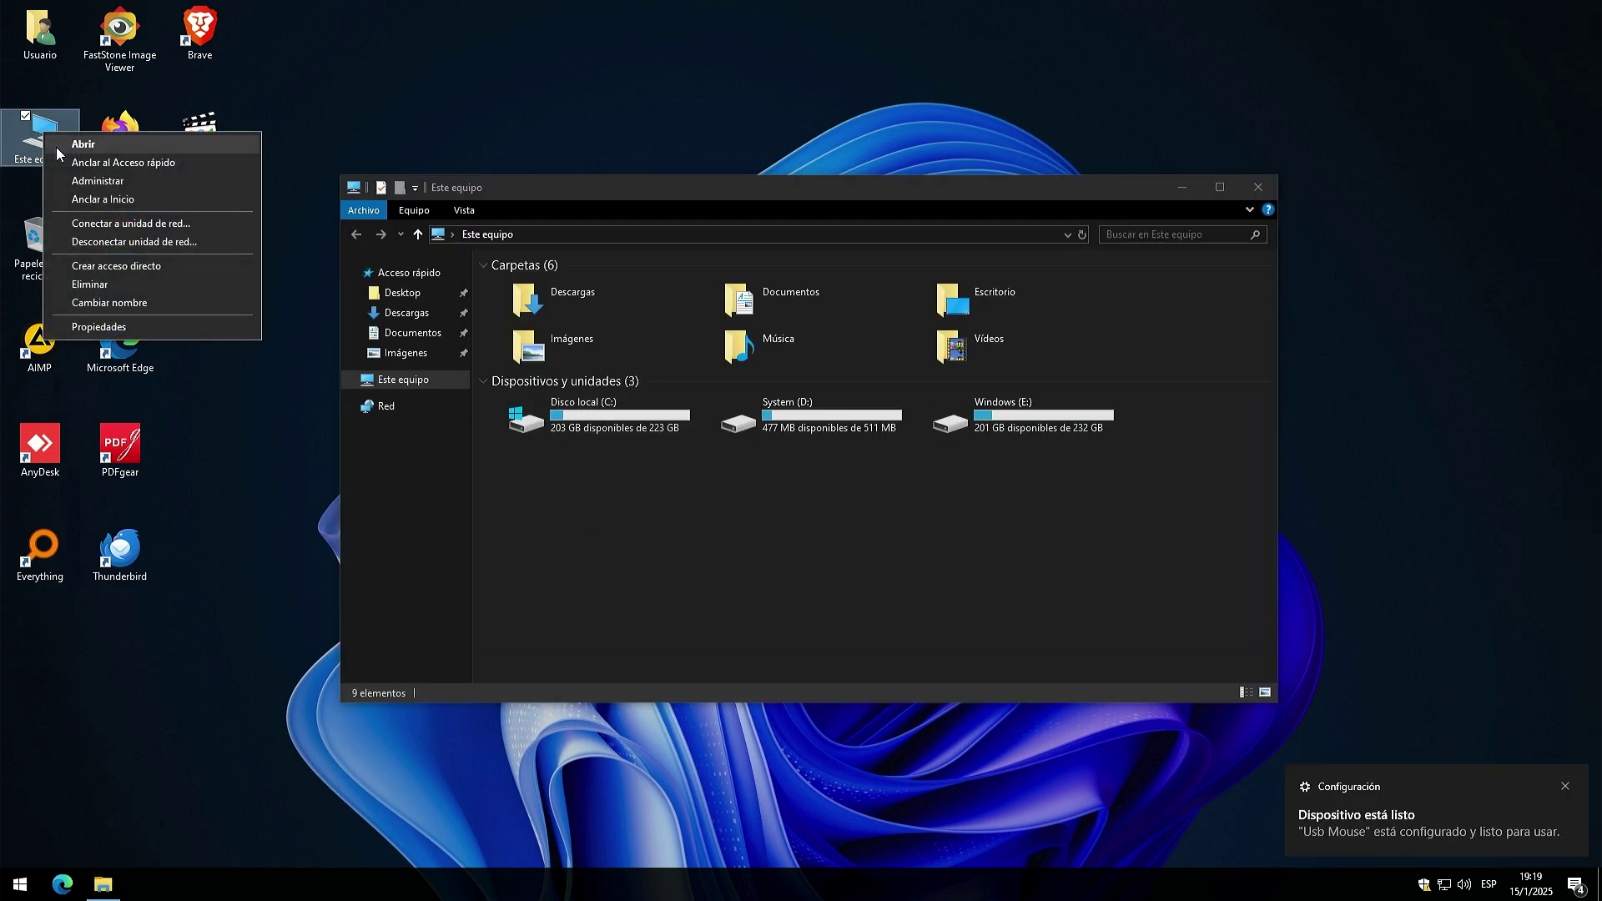
pyautogui.click(98, 181)
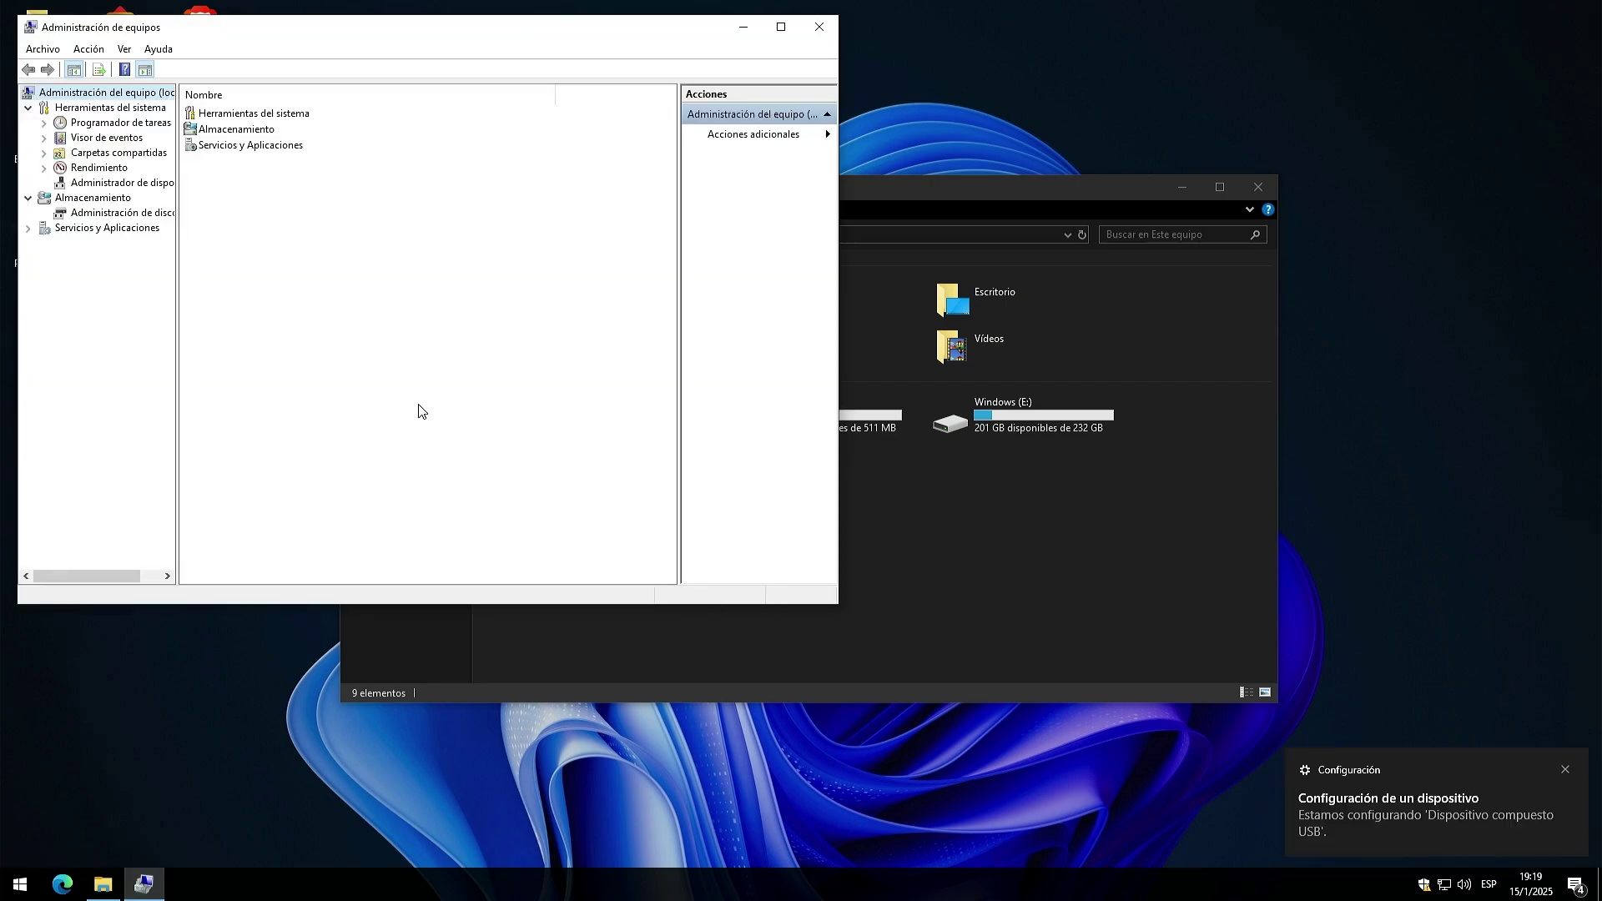
pyautogui.click(116, 211)
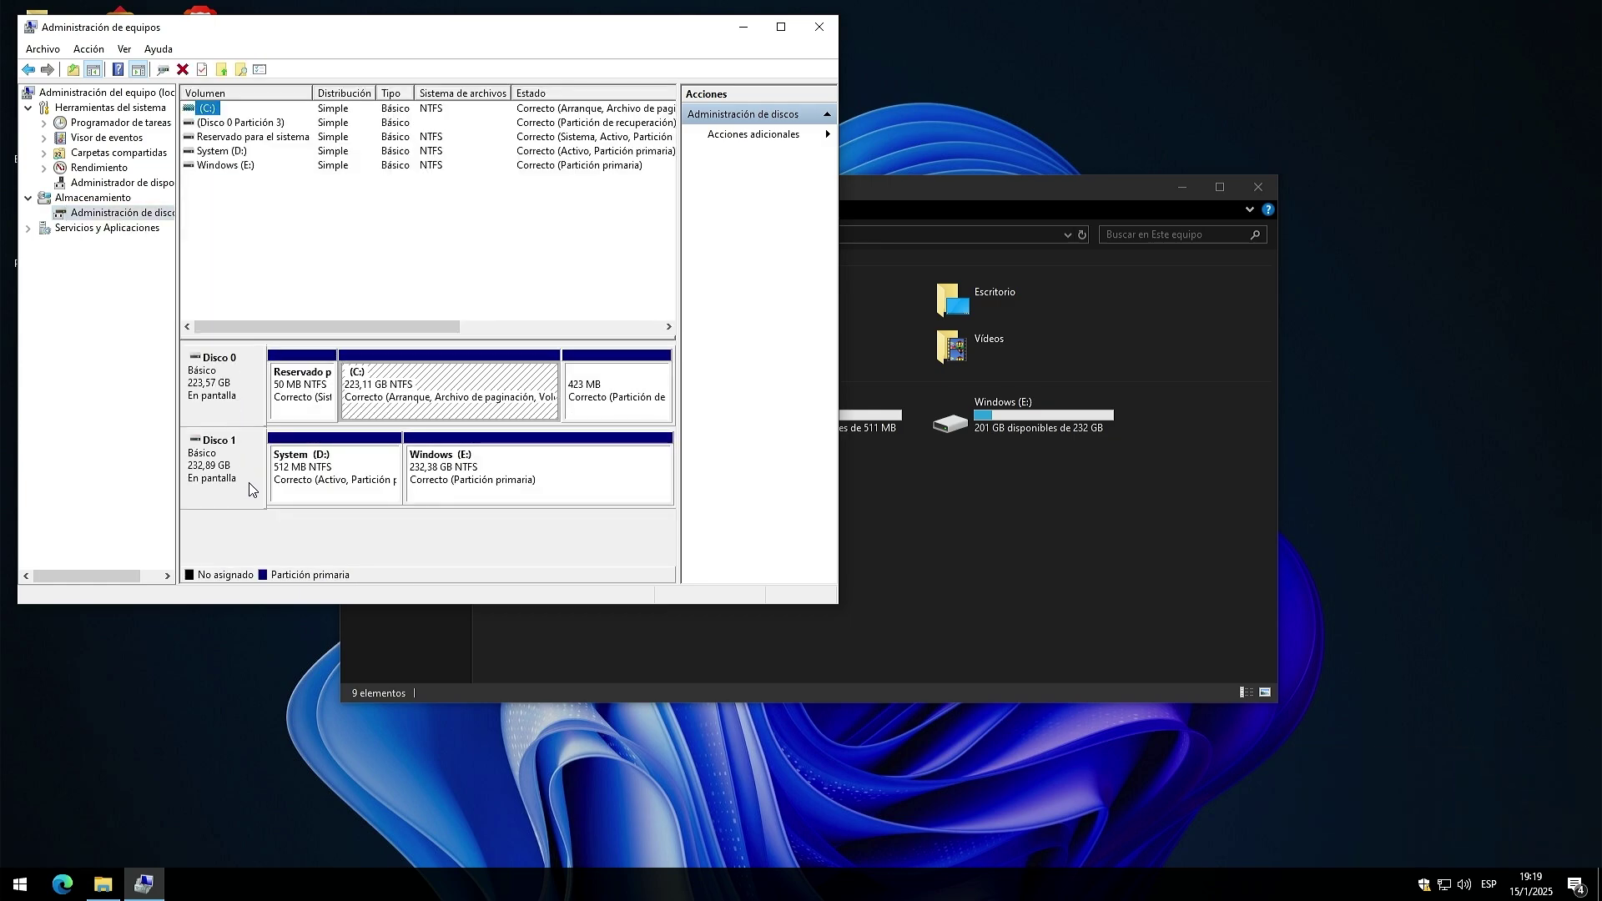
# Step: Examine the partitions of Disk 0 and Disk 1 and the operations available for Disk 1 and its Windows (E:) volume
pyautogui.click(251, 490)
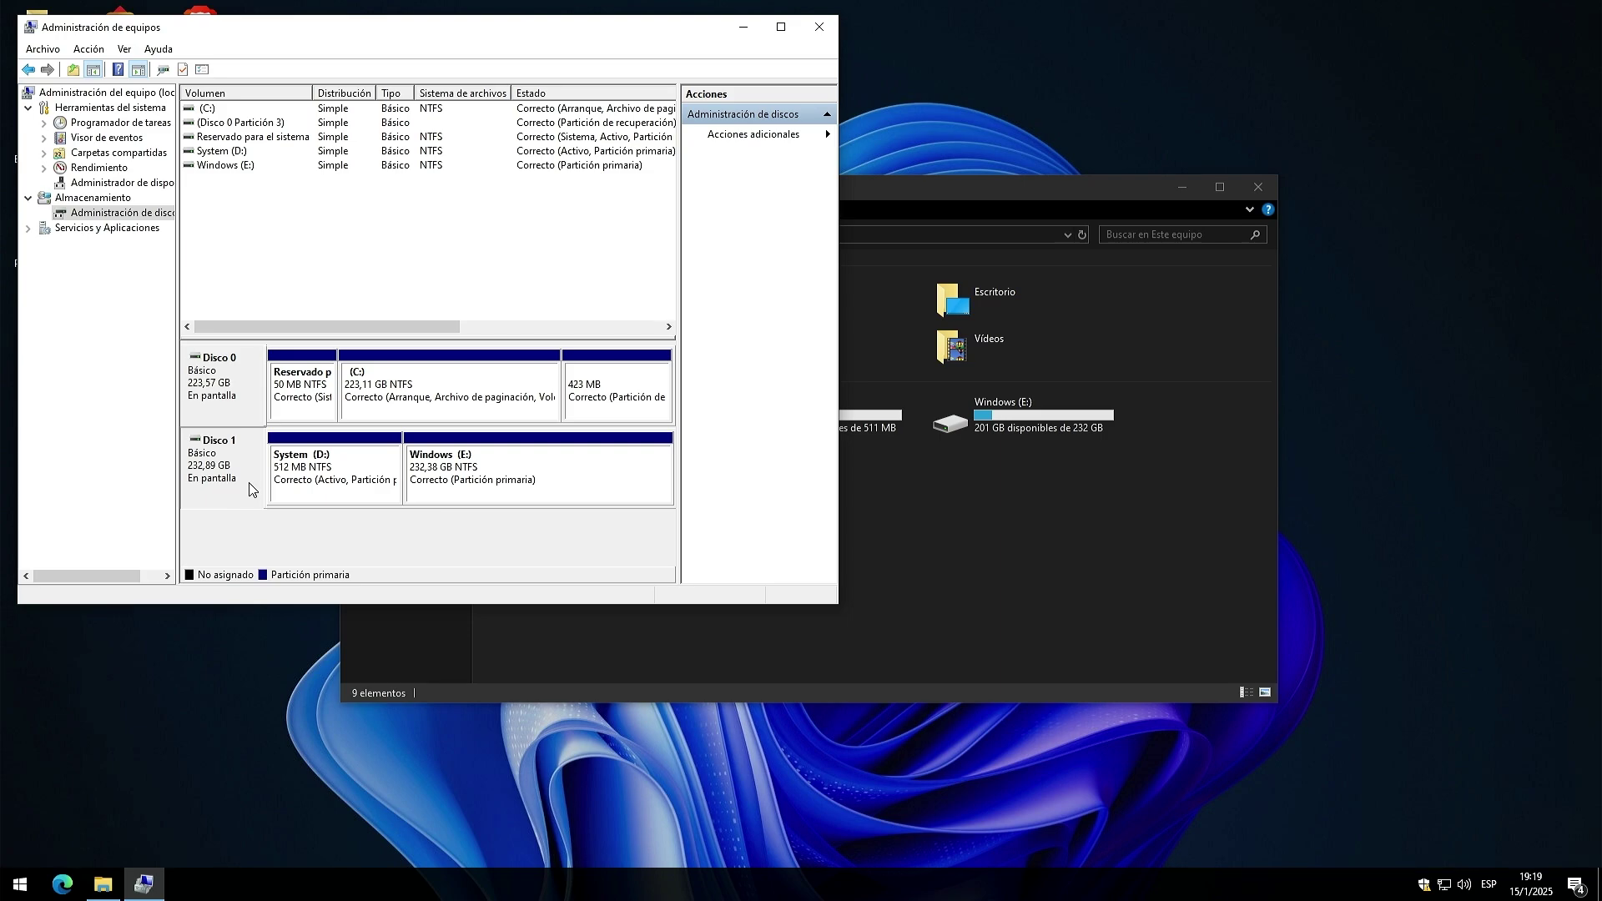
pyautogui.click(225, 398)
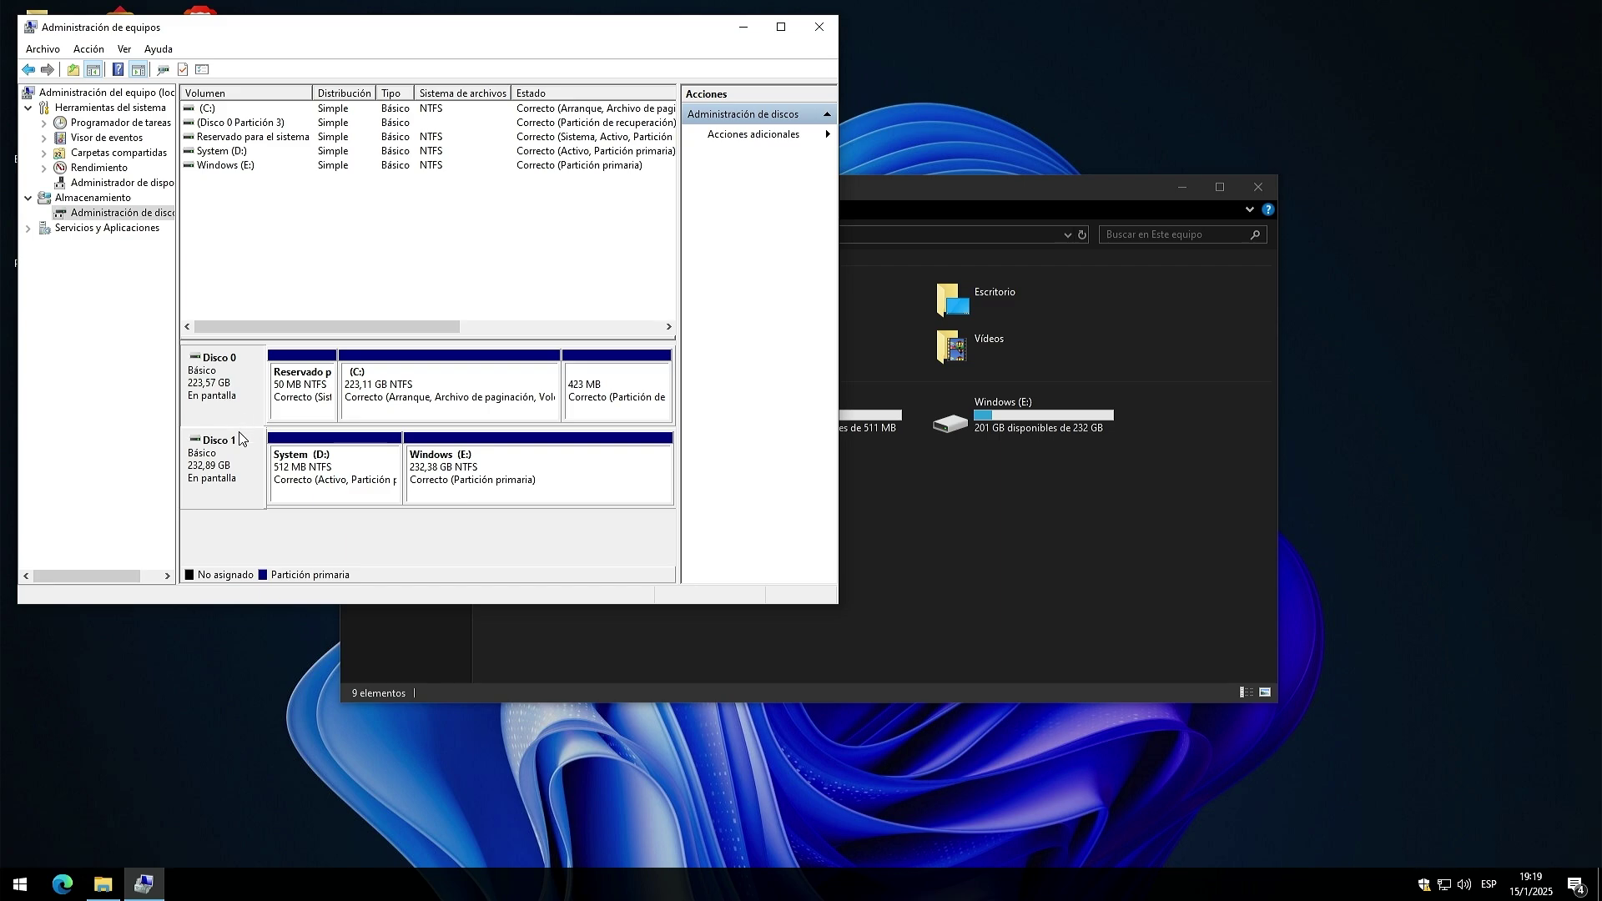
pyautogui.click(239, 478)
pyautogui.rightClick(239, 479)
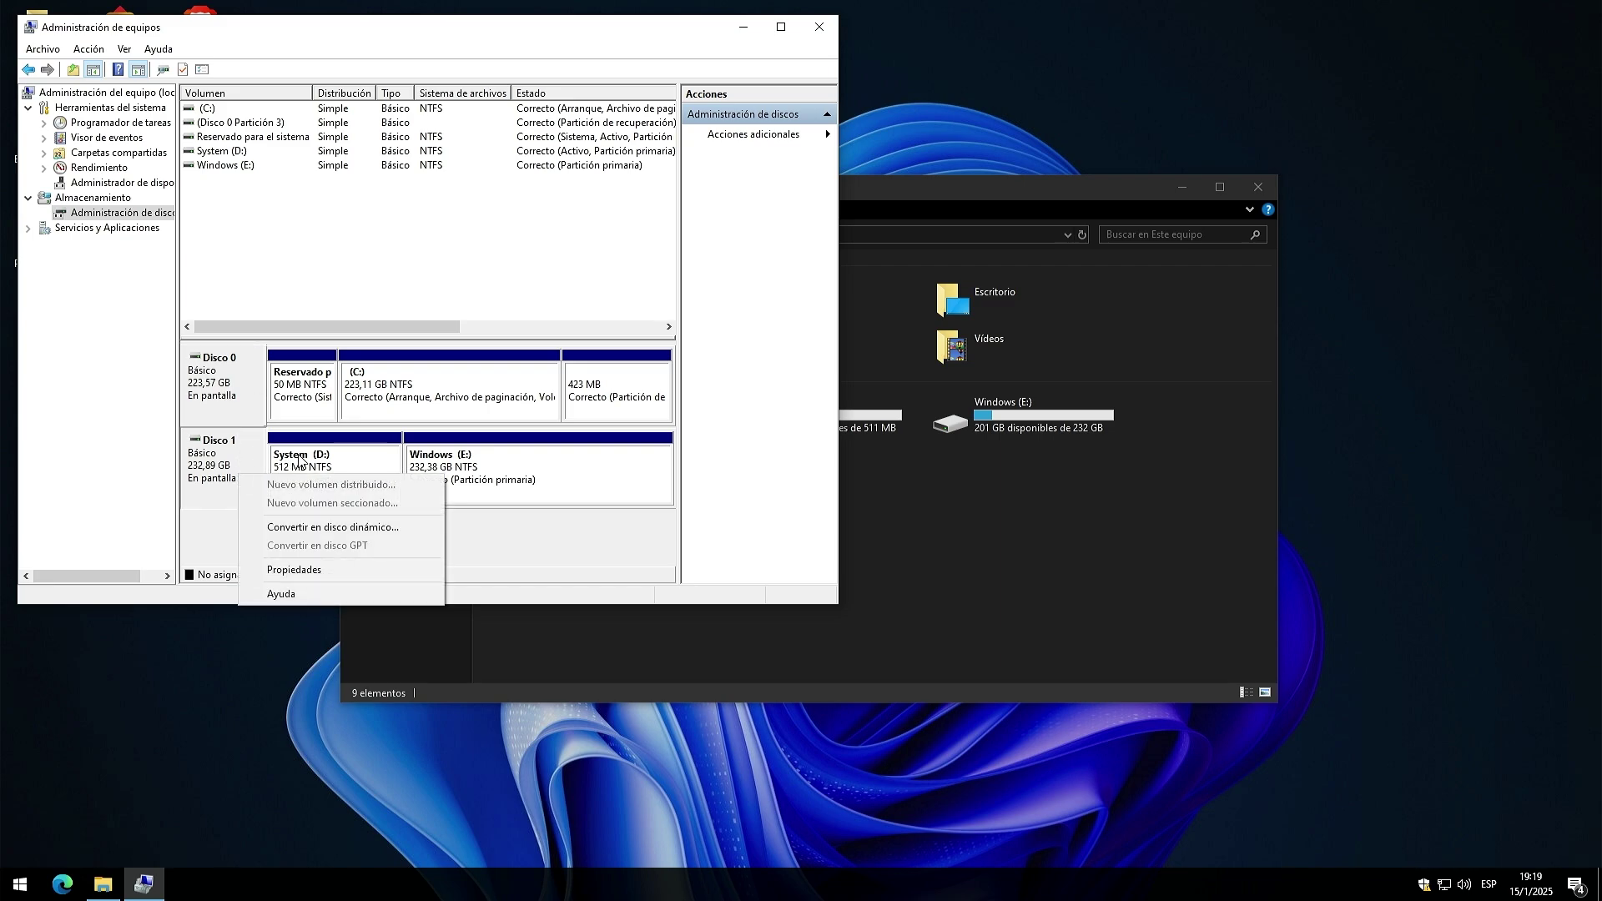
pyautogui.click(457, 469)
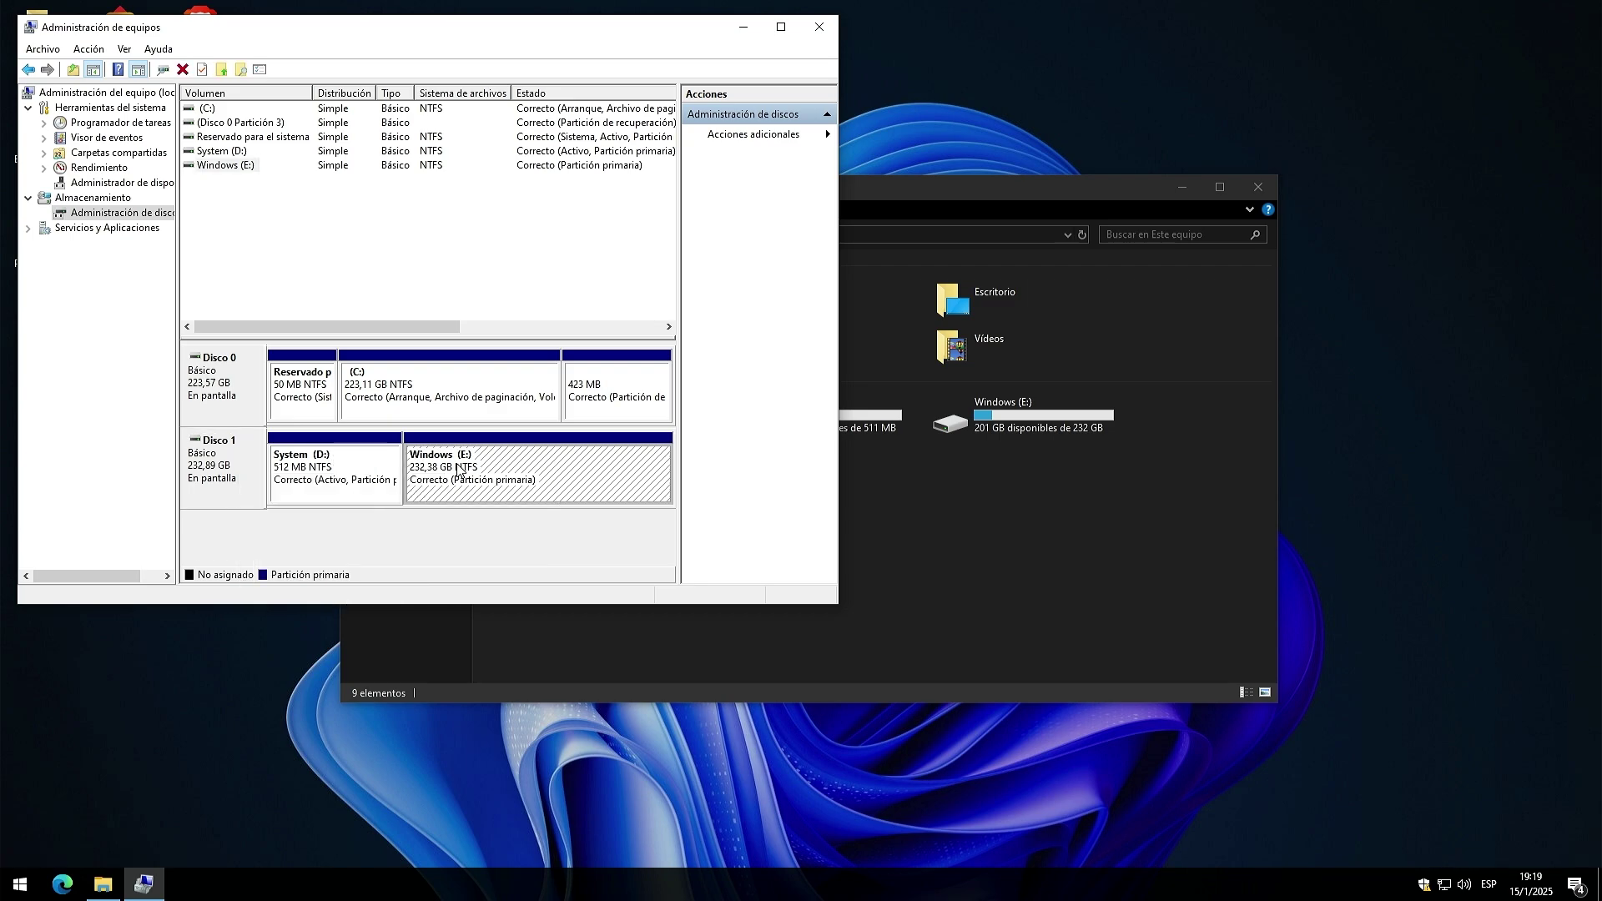
pyautogui.rightClick(457, 469)
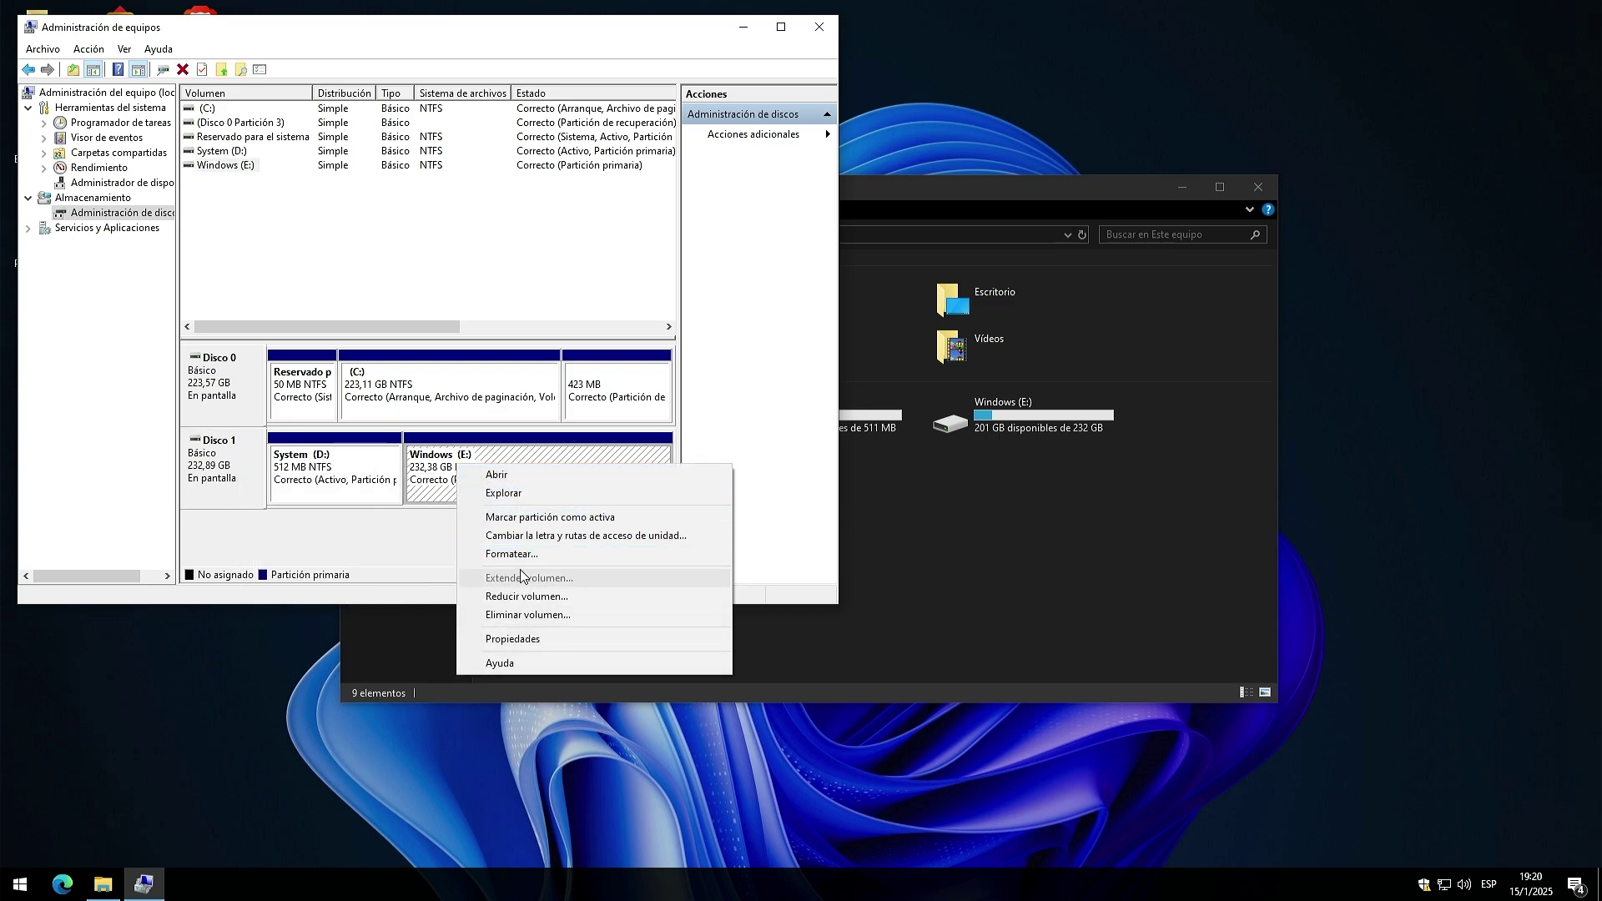
pyautogui.click(402, 538)
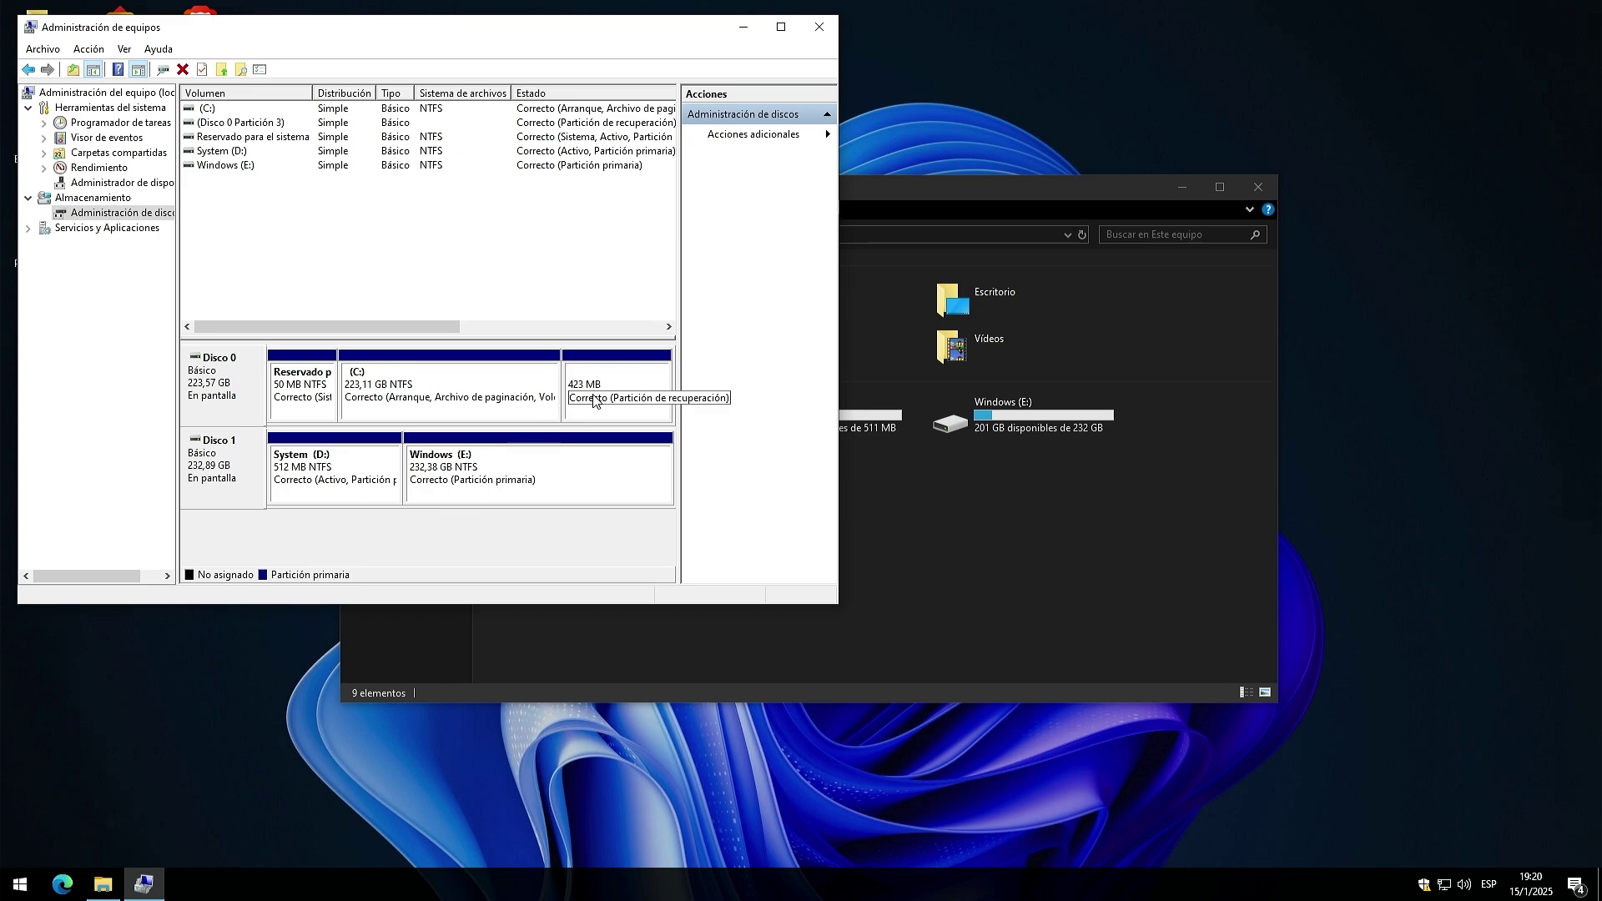
pyautogui.click(220, 381)
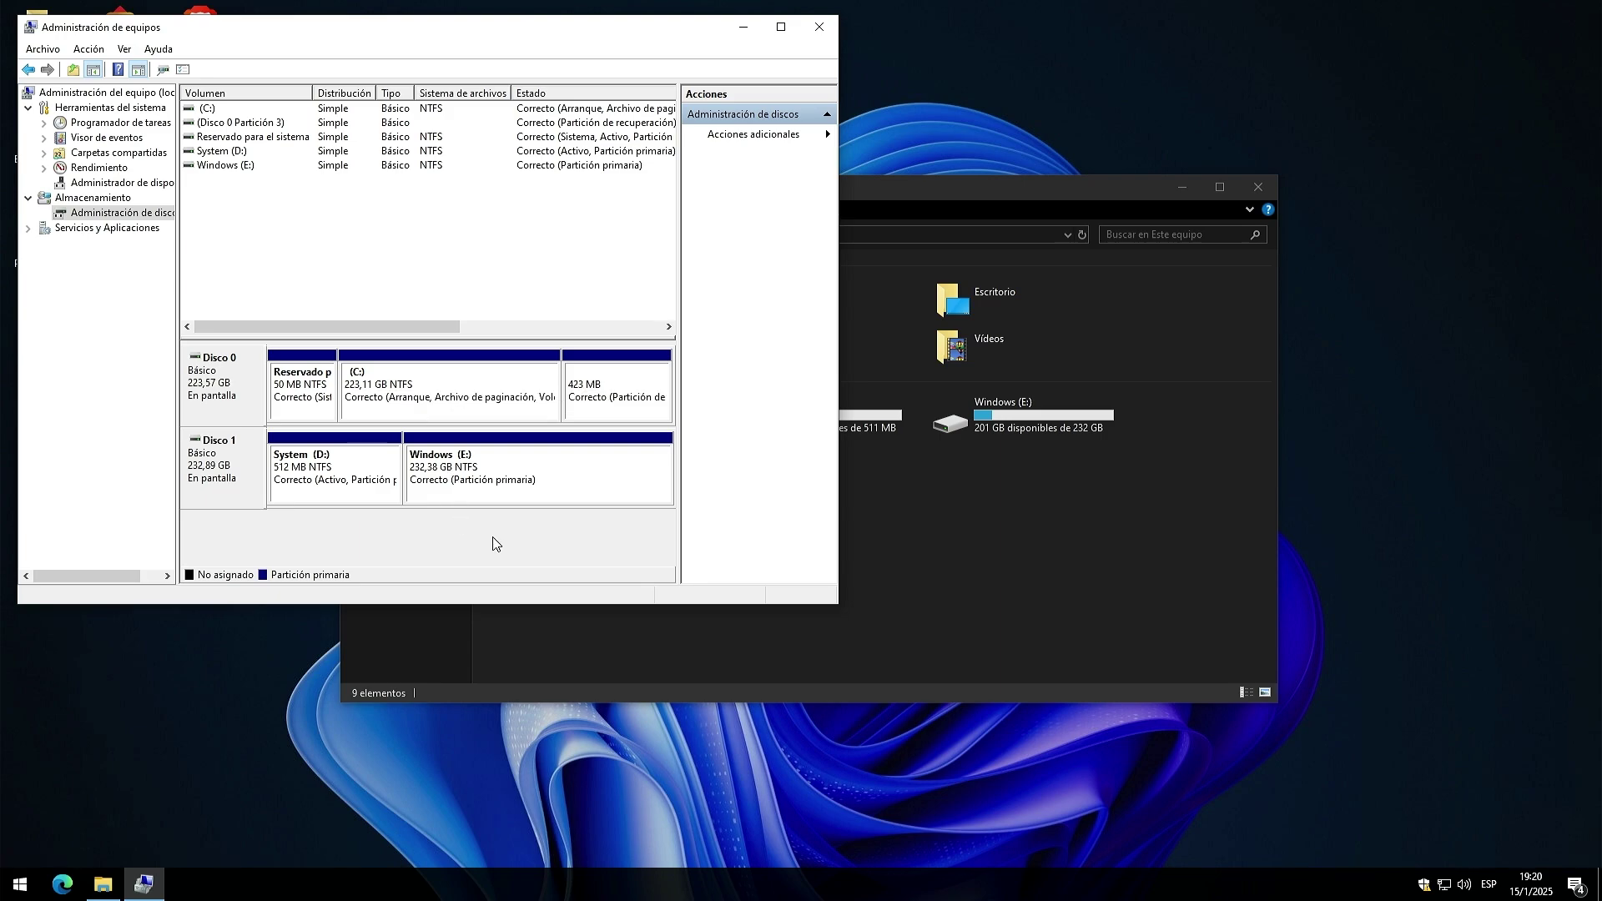
# Step: Compare the full layouts of Disk 0 and Disk 1 in the maximized window, then close Computer Management
pyautogui.click(784, 26)
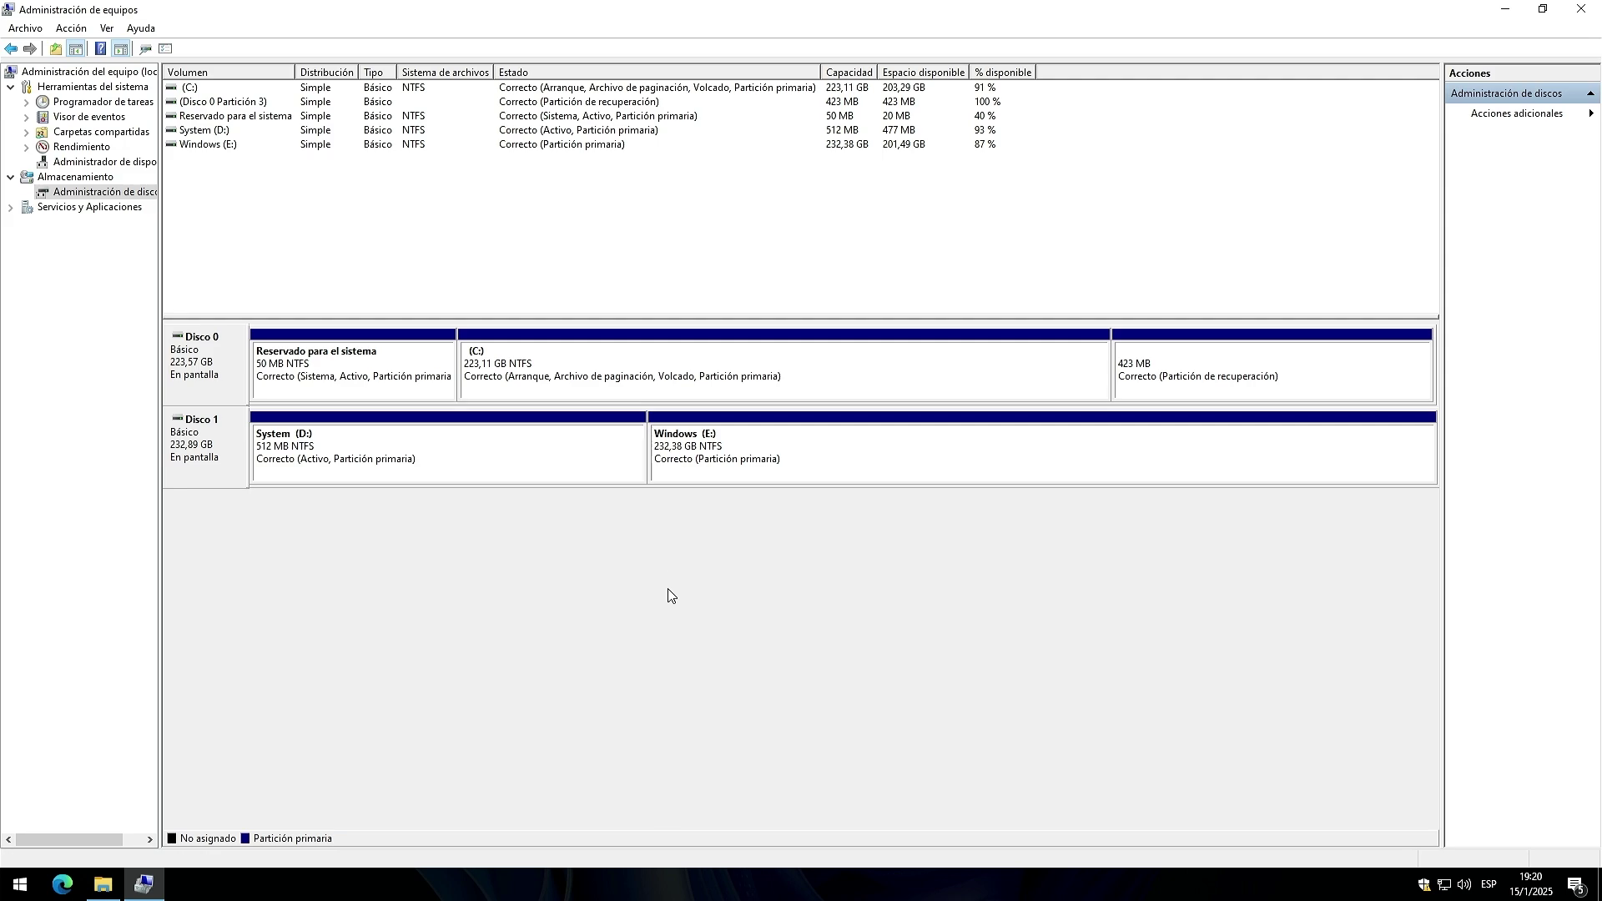
pyautogui.click(223, 365)
pyautogui.click(208, 437)
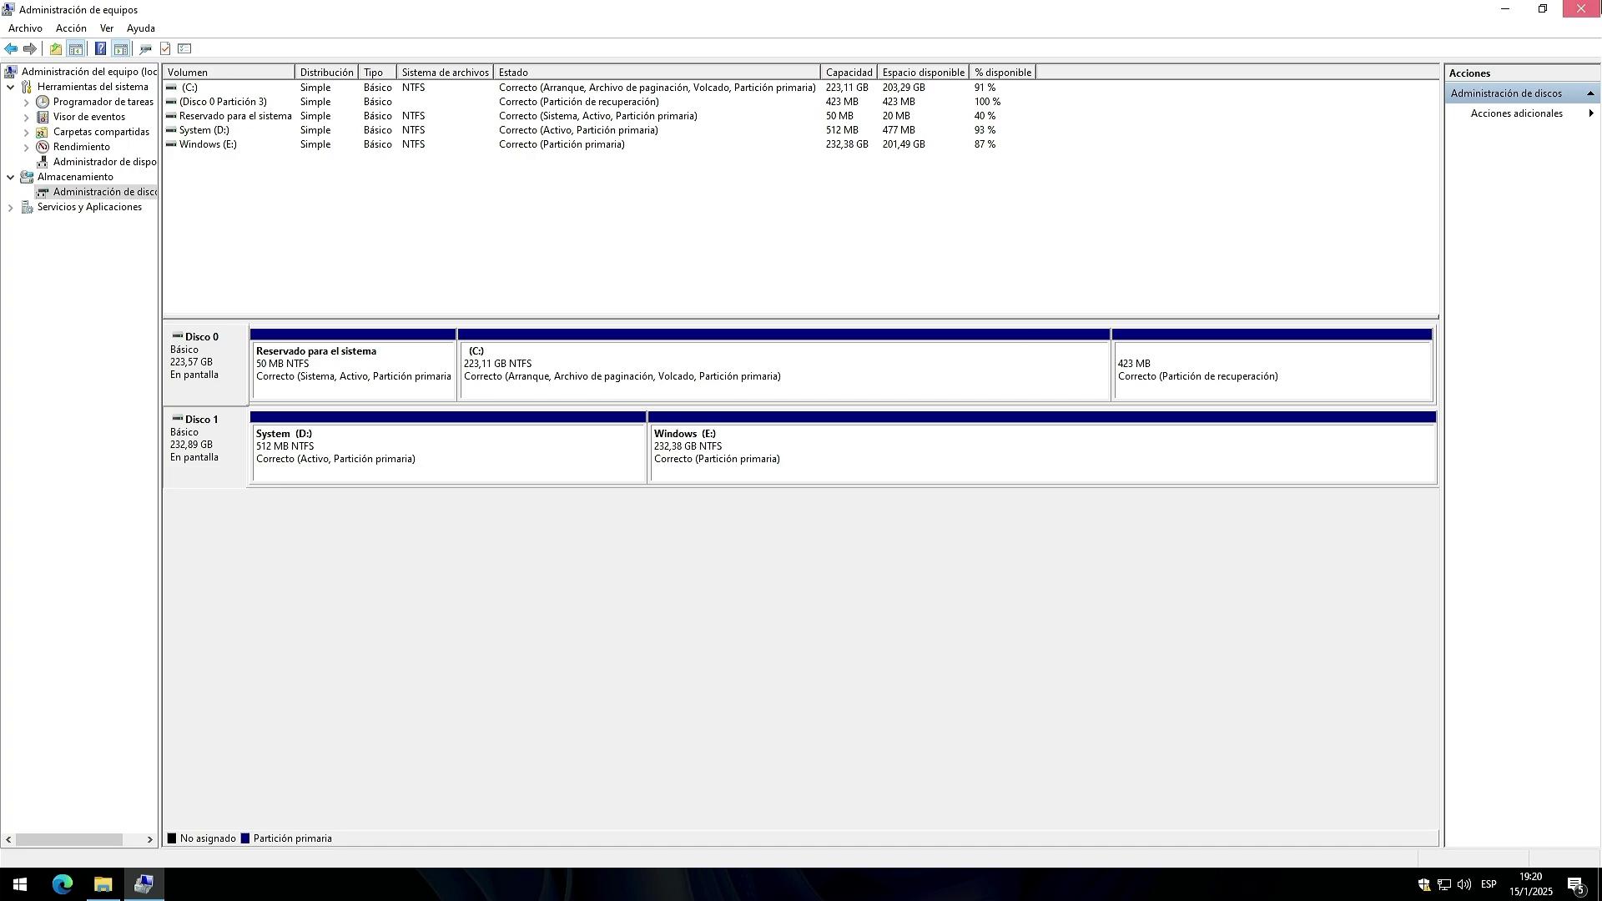
pyautogui.click(1581, 8)
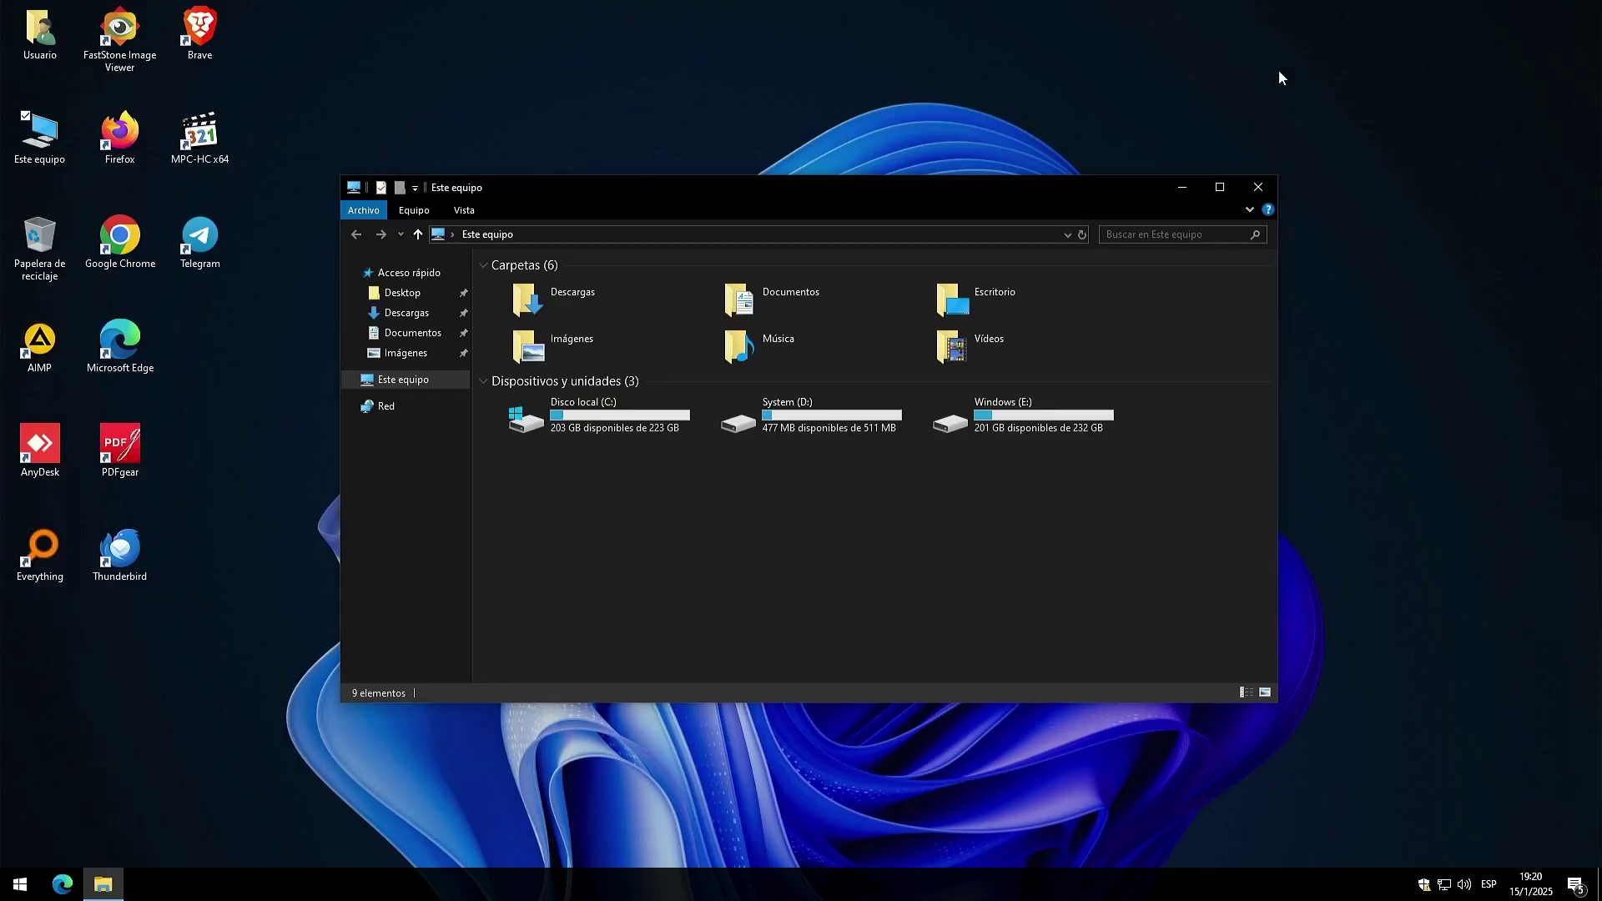
pyautogui.click(667, 437)
pyautogui.click(759, 496)
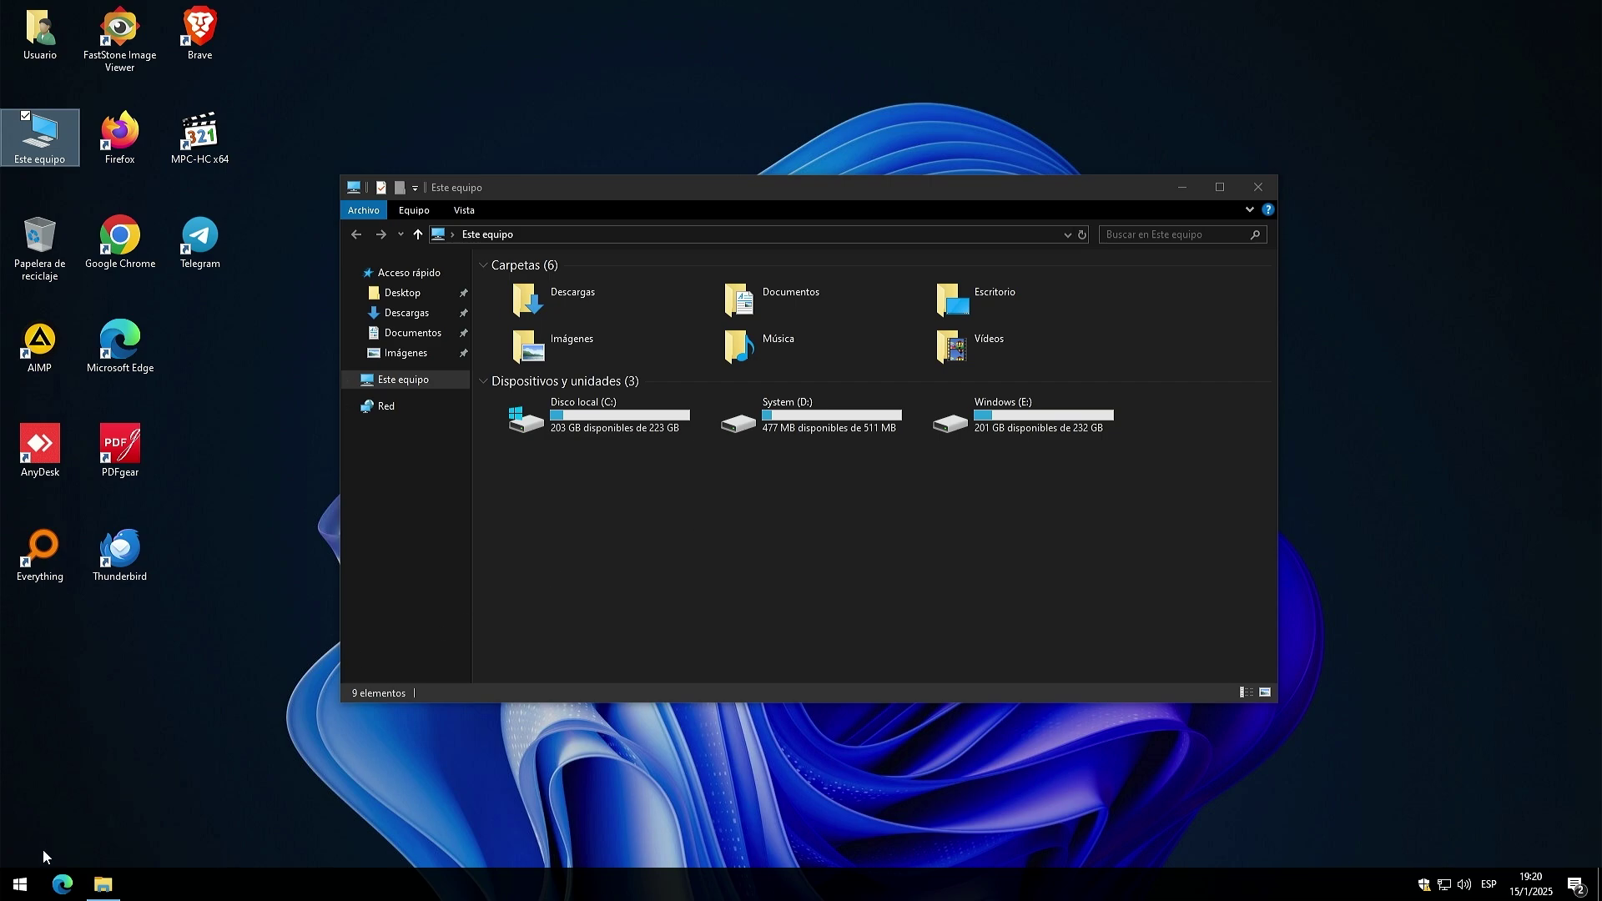
# Step: Open Command Prompt as administrator and start a system file check with sfc /scannow
pyautogui.click(25, 885)
pyautogui.write('cmd')
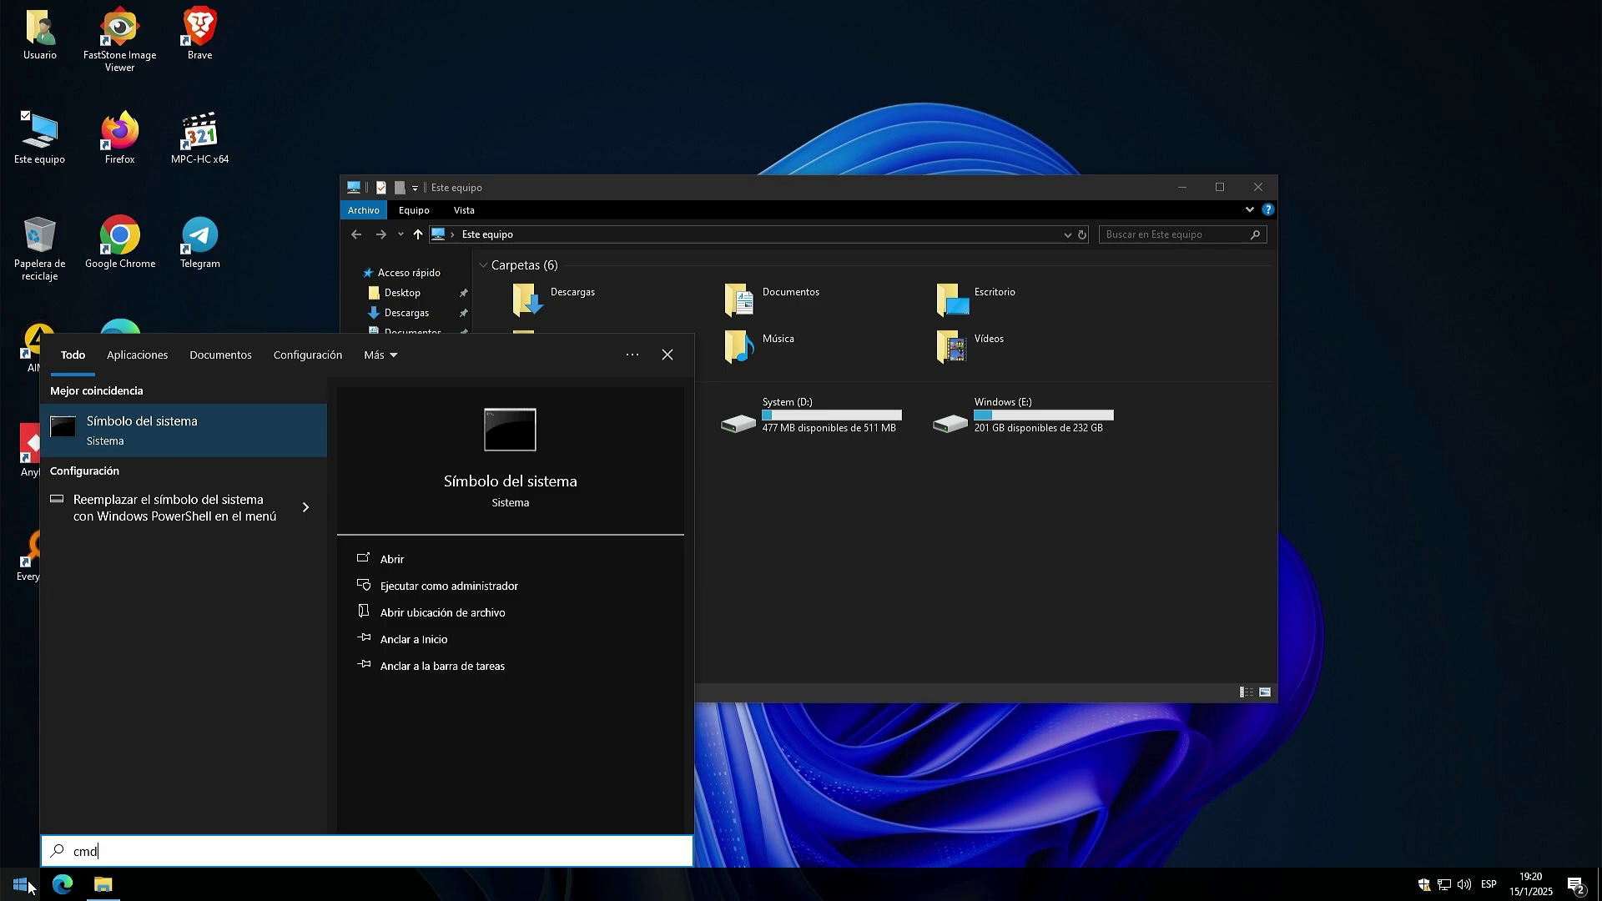
pyautogui.click(437, 590)
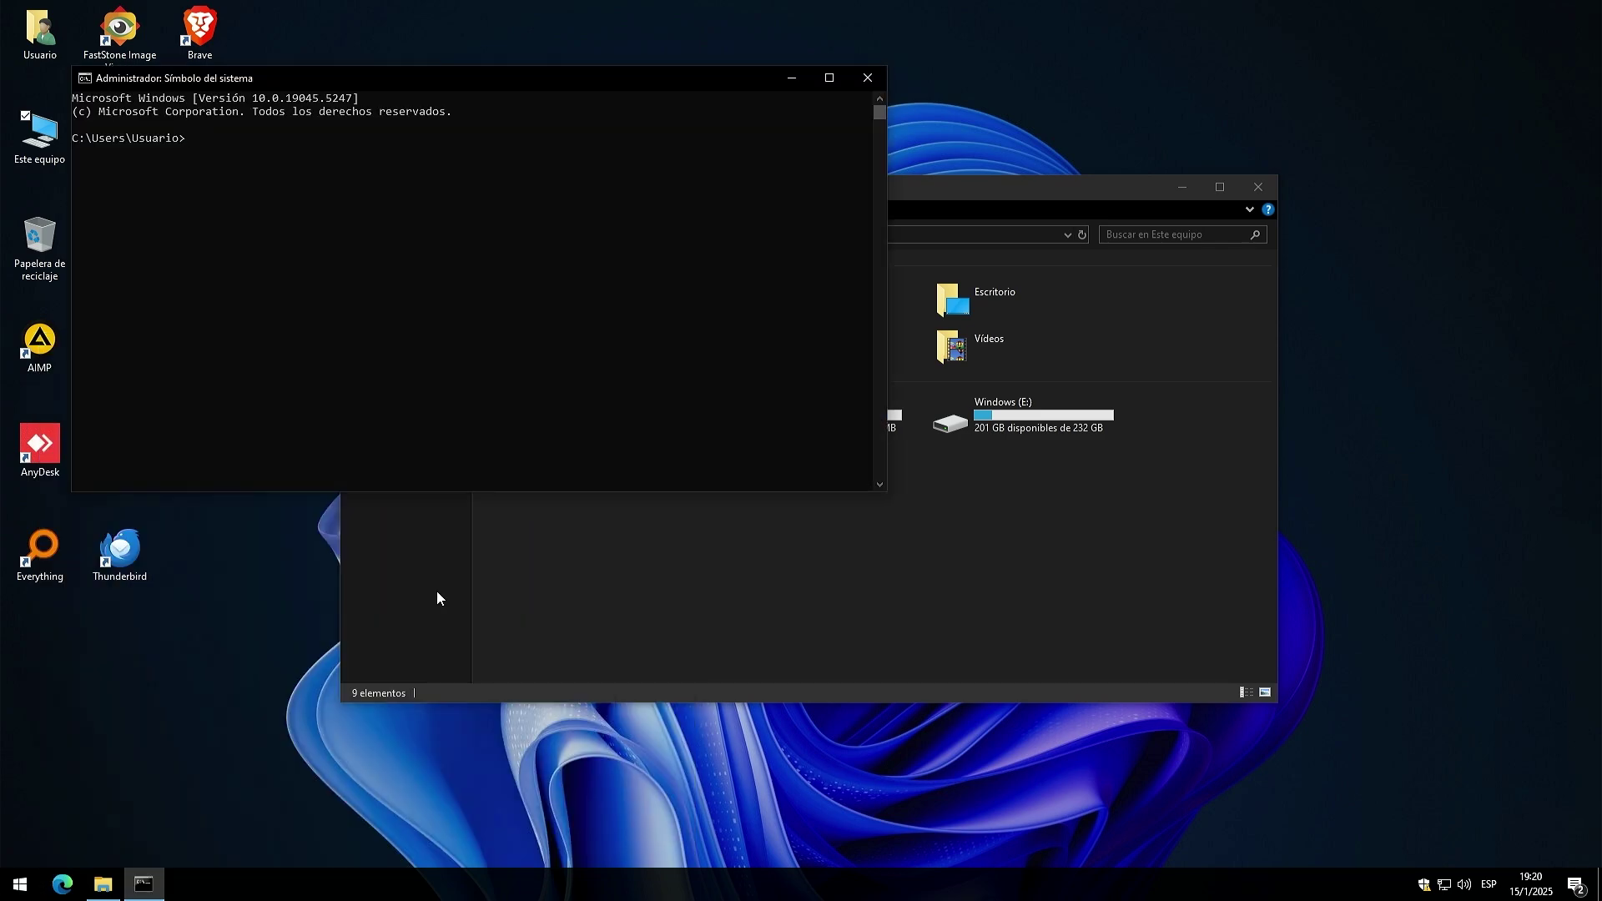
pyautogui.write('sfc /scannow')
pyautogui.press('Return')
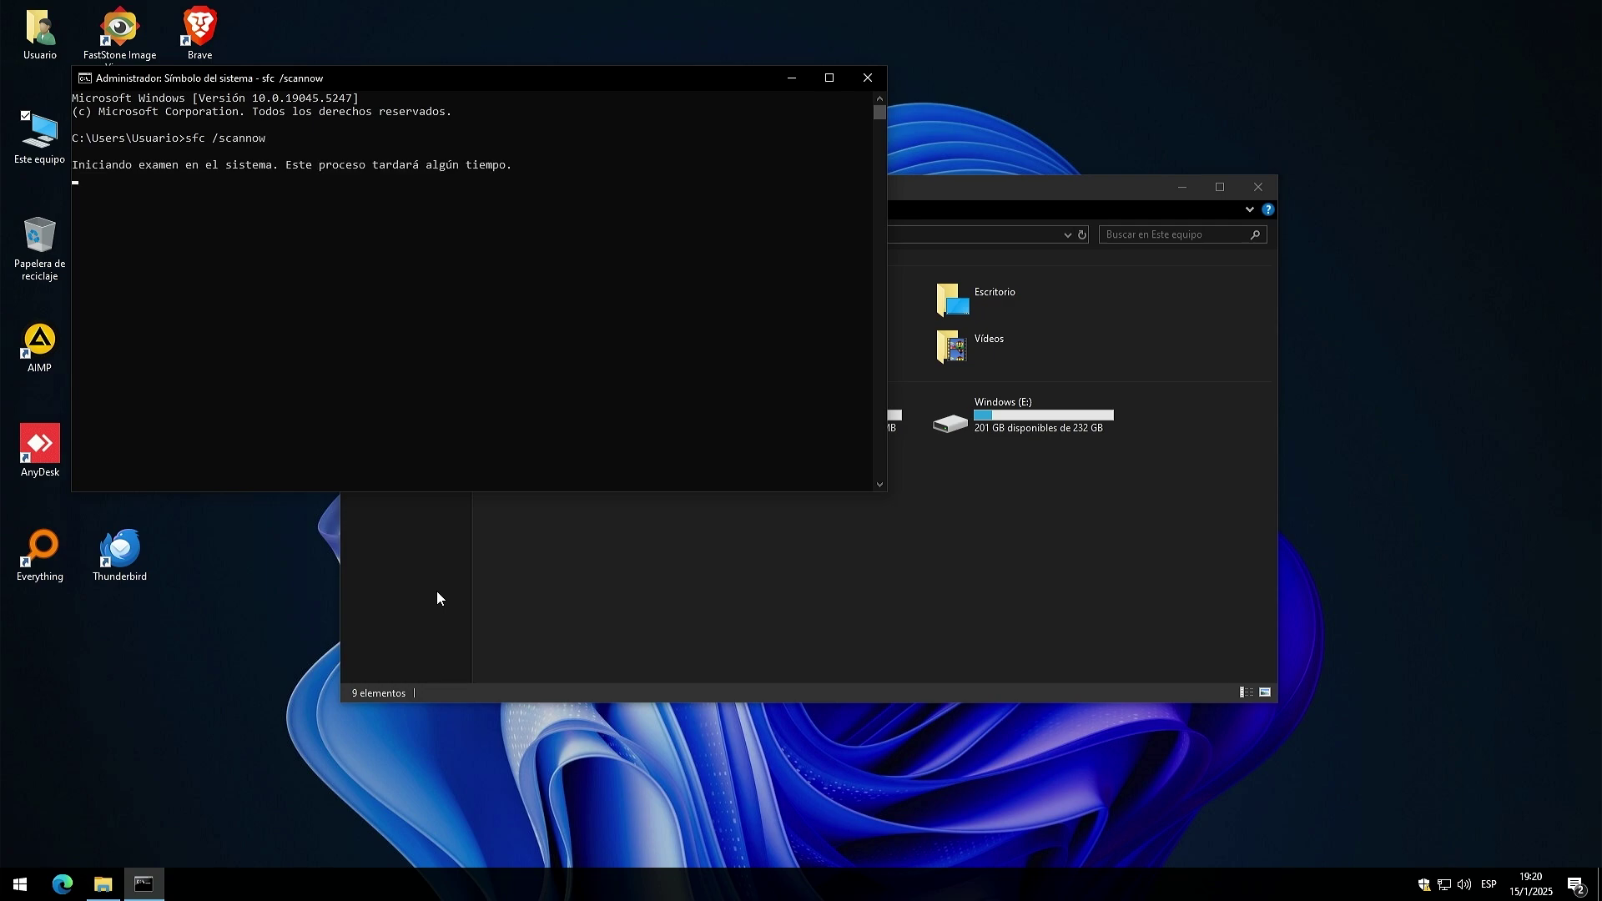